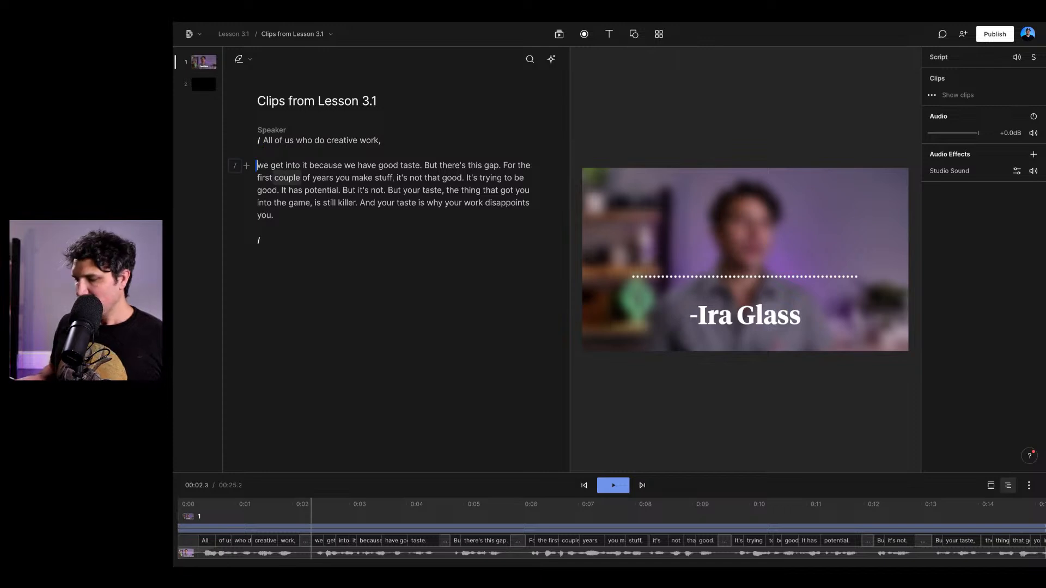
- Regroup the script into three paragraphs starting at "All of us", "For the first couple" and "But your taste", and make the timeline taller
key(BackSpace)
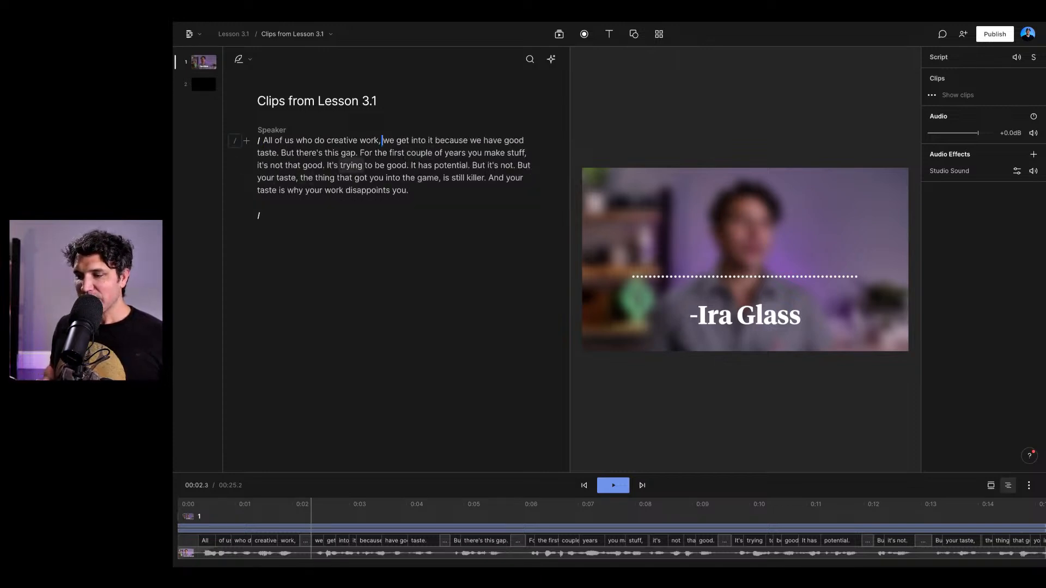
click(359, 153)
key(Return)
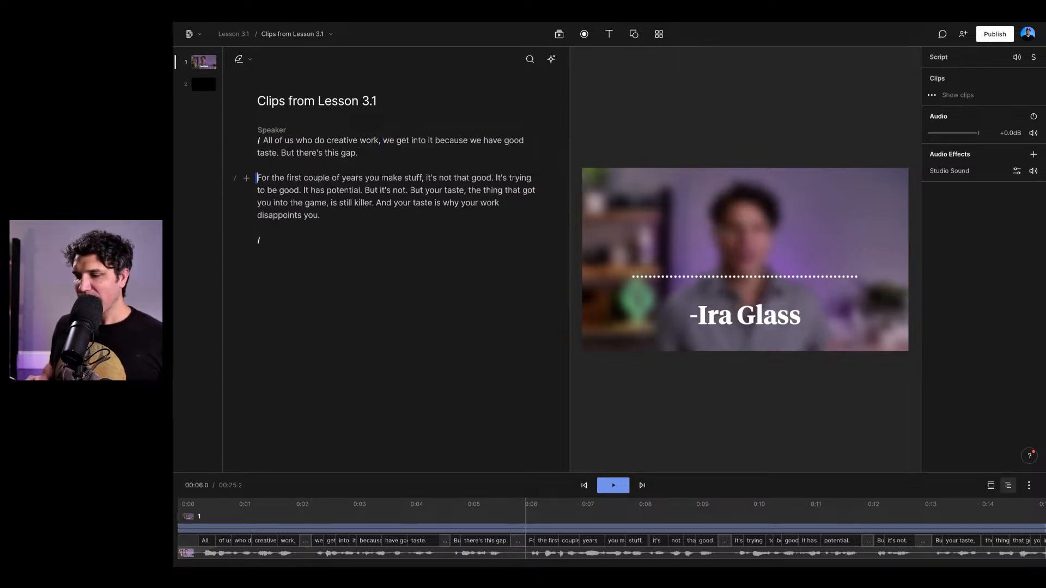
click(365, 190)
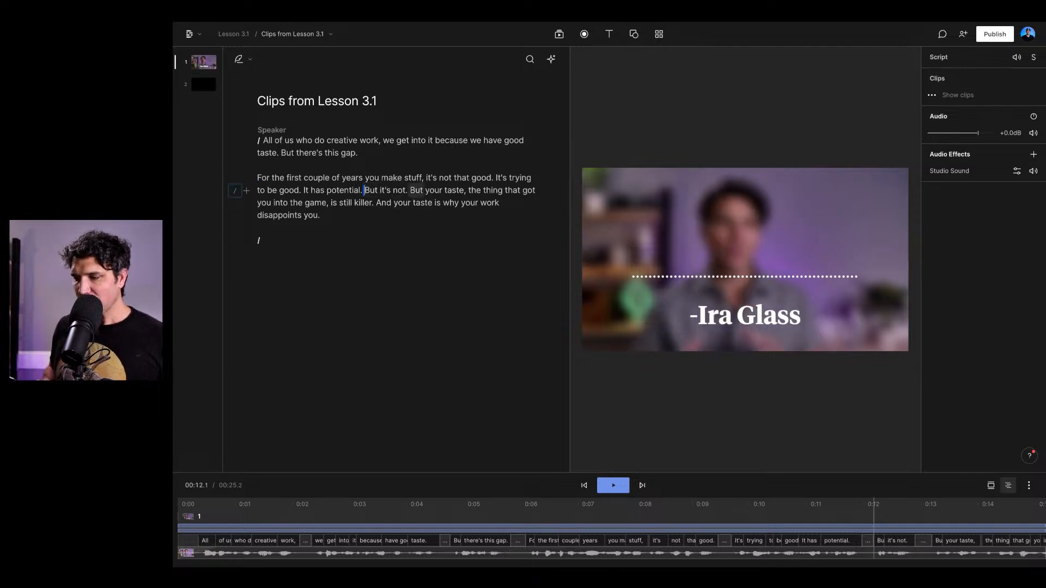
click(410, 190)
key(Return)
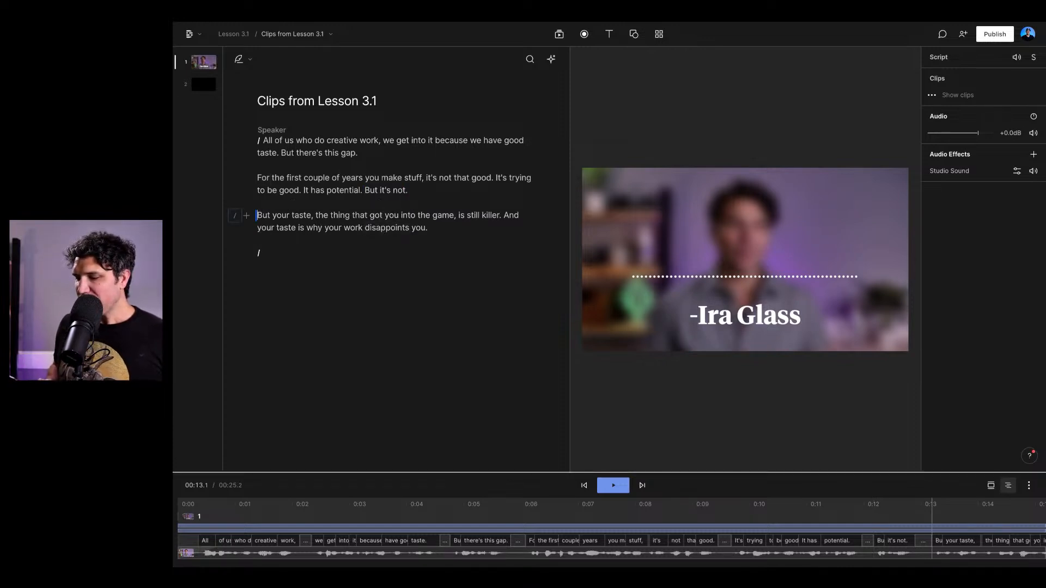
drag(306, 473, 305, 386)
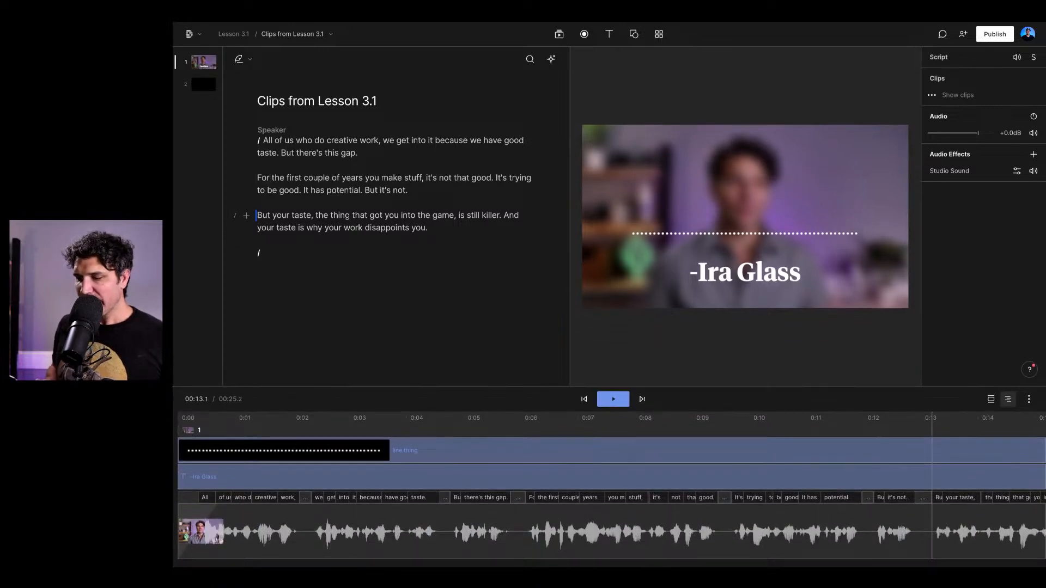
- Try deleting the script paragraph that starts with "For the first couple of years", and undo the deletion
drag(408, 190, 258, 178)
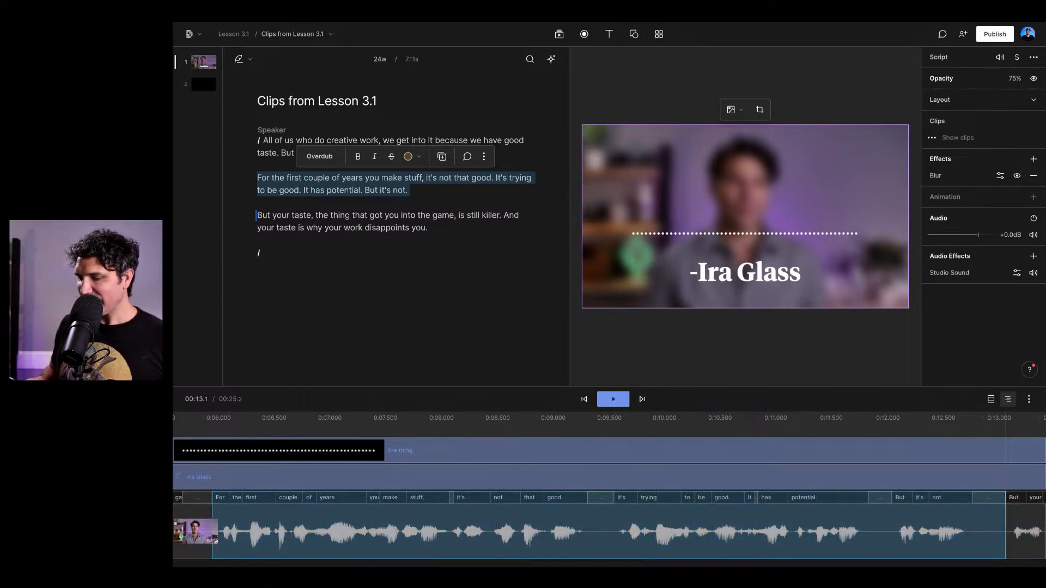
key(BackSpace)
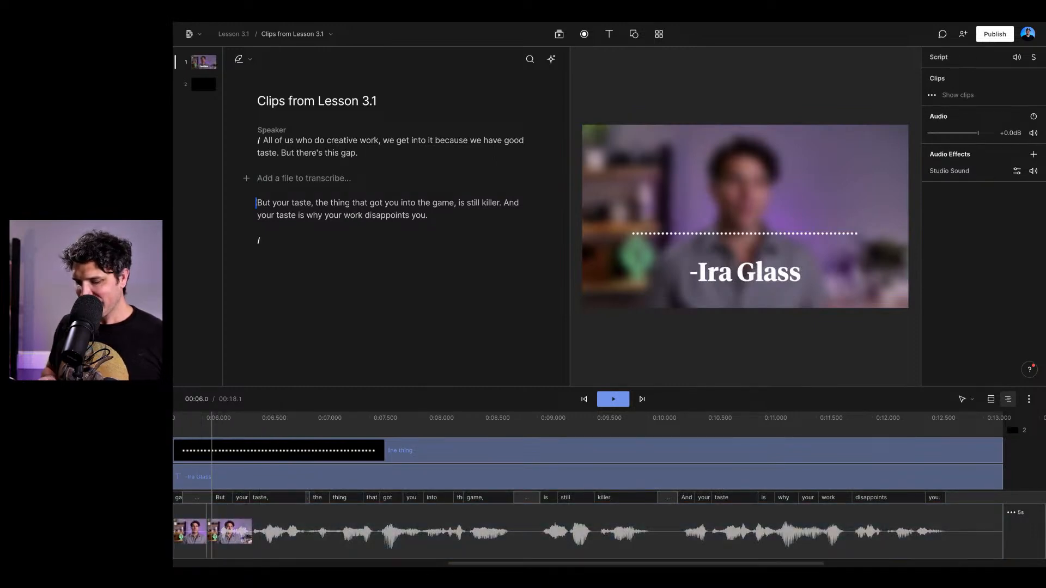
key(ctrl+z)
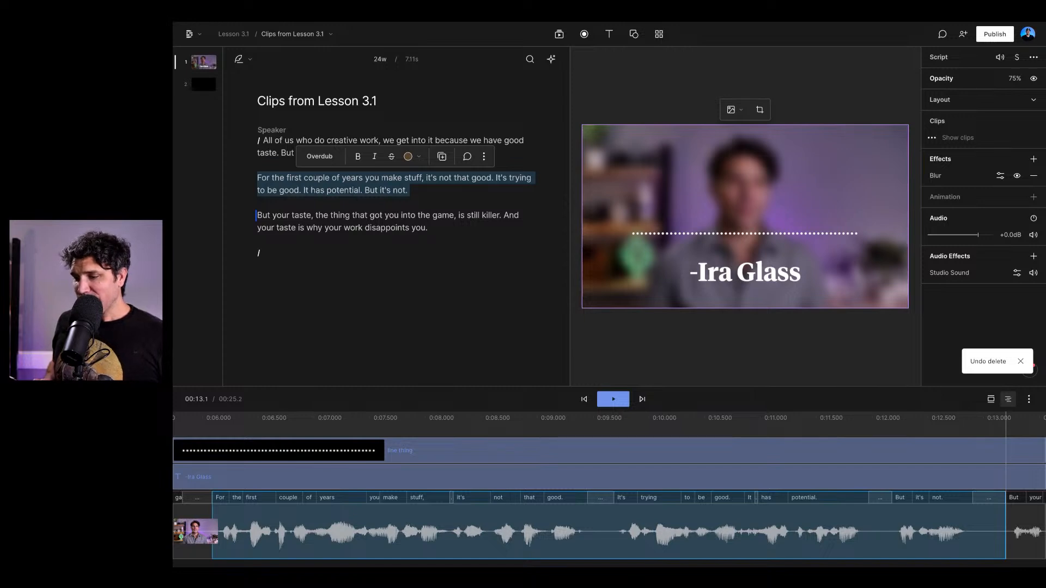
- Examine the blurred scene, the dotted line layer and the "-Ira Glass" title layer and their properties
click(360, 153)
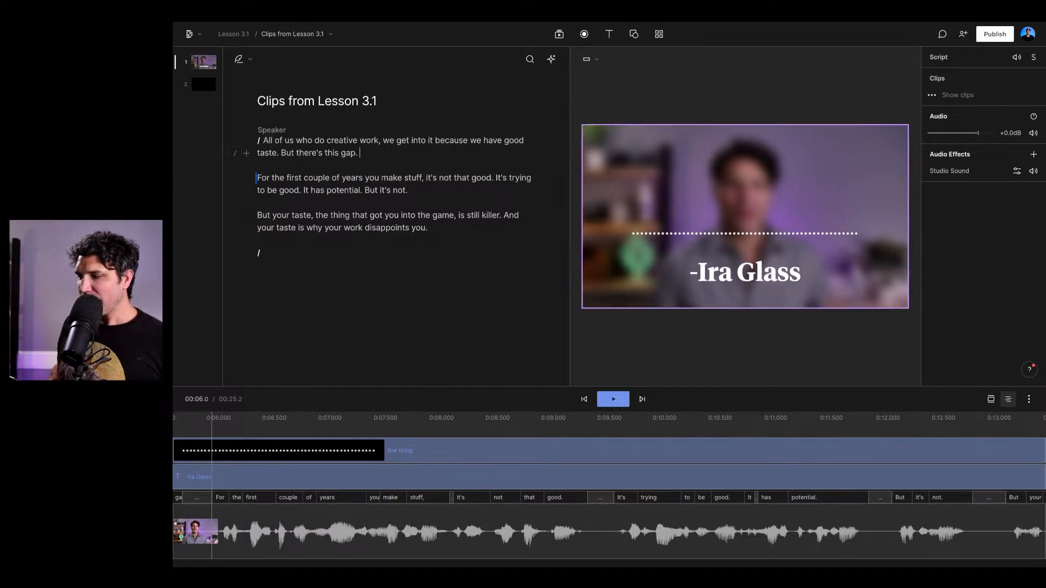
click(745, 186)
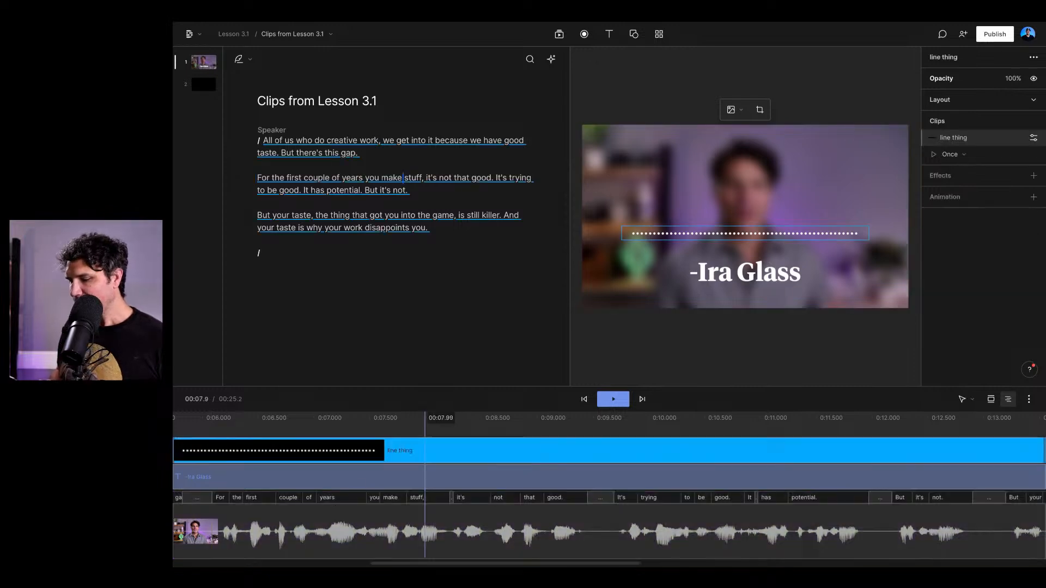
click(426, 450)
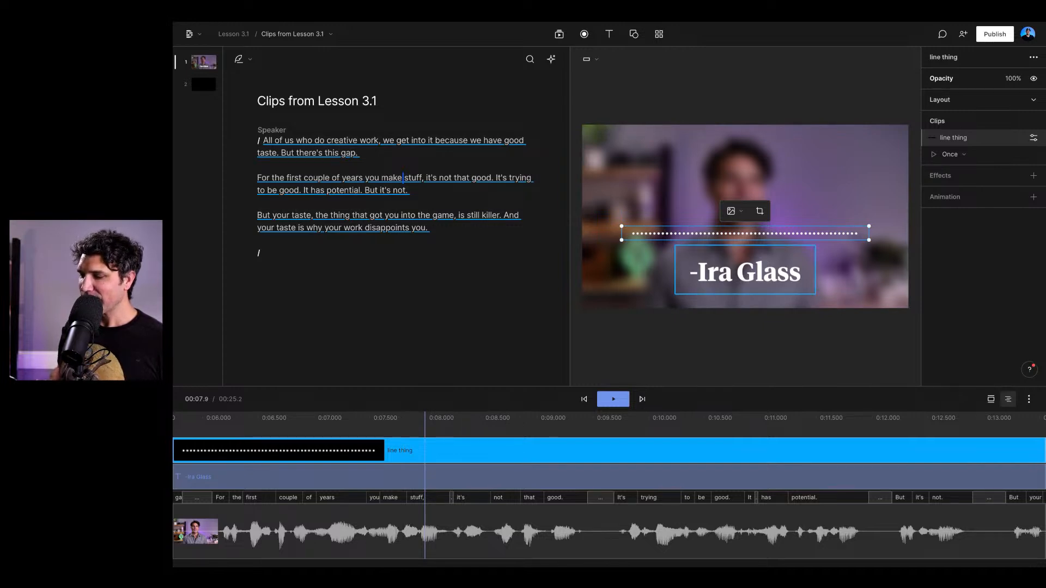
click(745, 271)
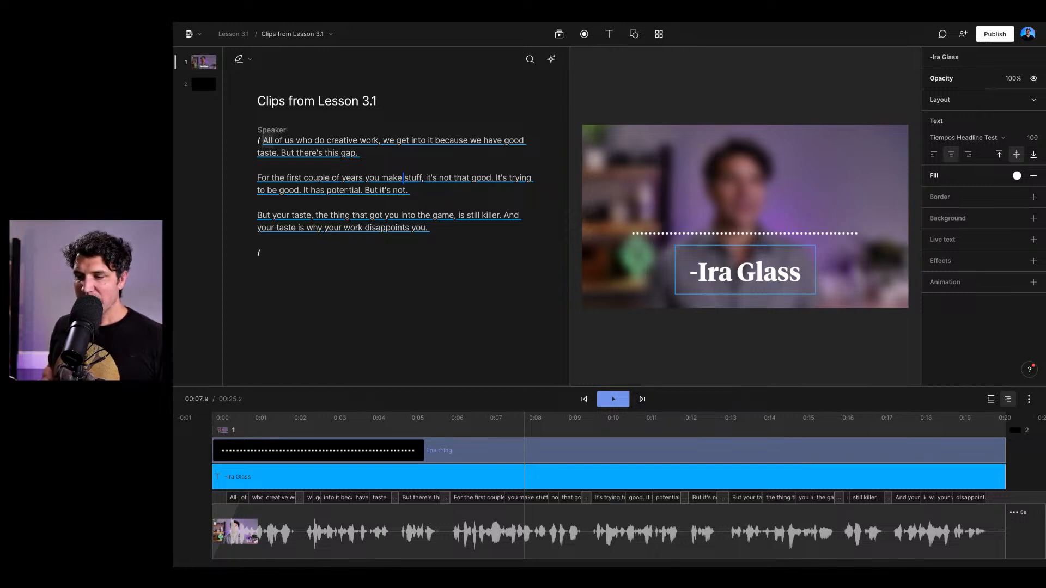
- Add a captions layer from the start of the script and place its box centred above the dotted line
click(263, 140)
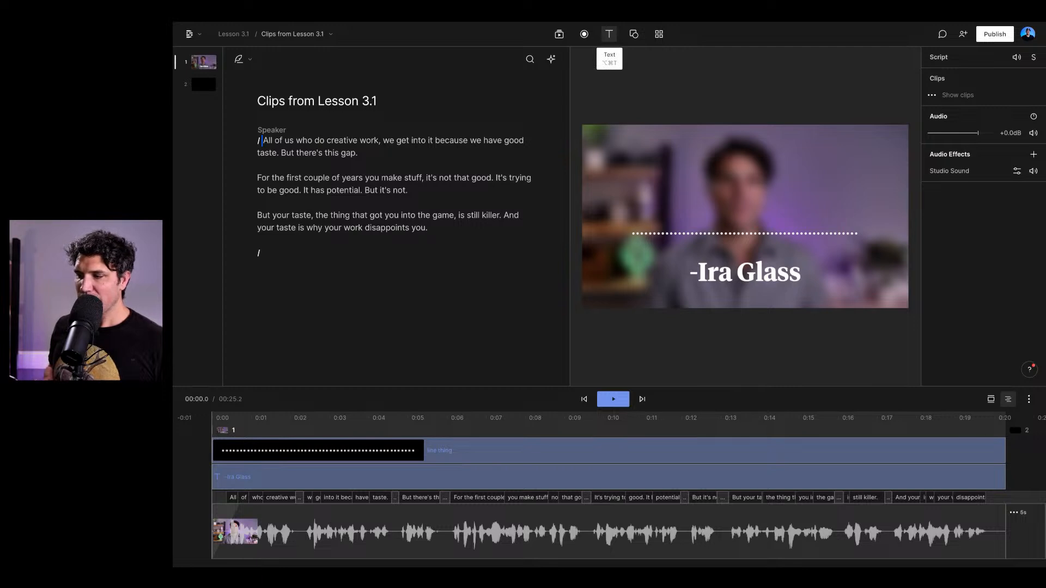
click(609, 34)
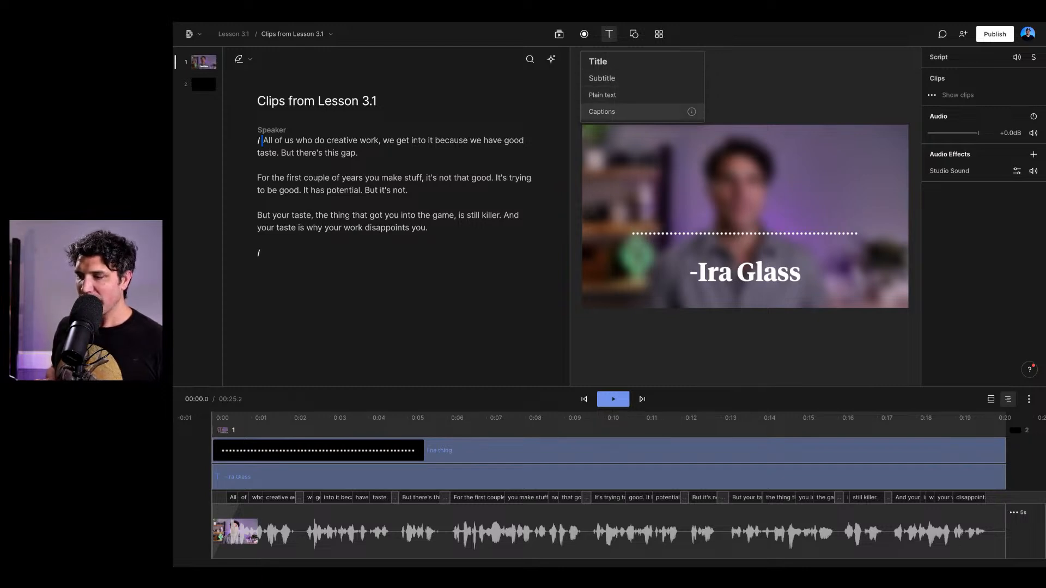
click(602, 111)
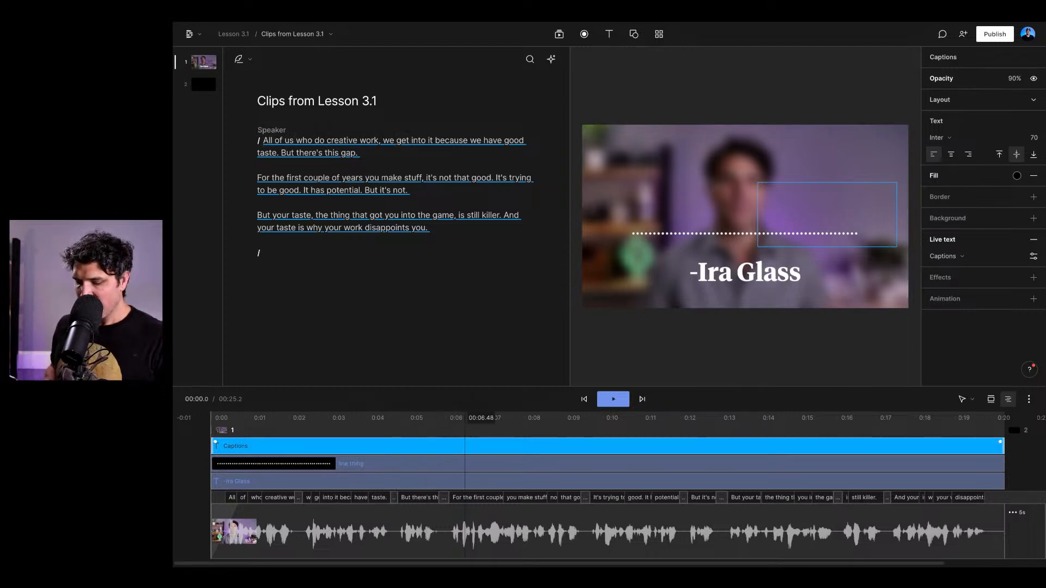
scroll(465, 447, down, 5)
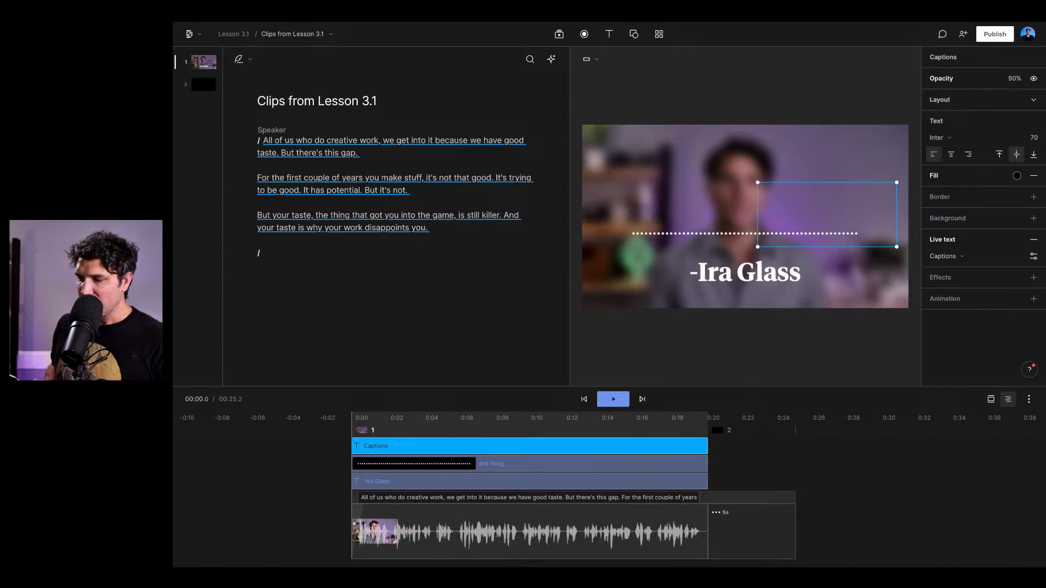
drag(827, 214, 746, 185)
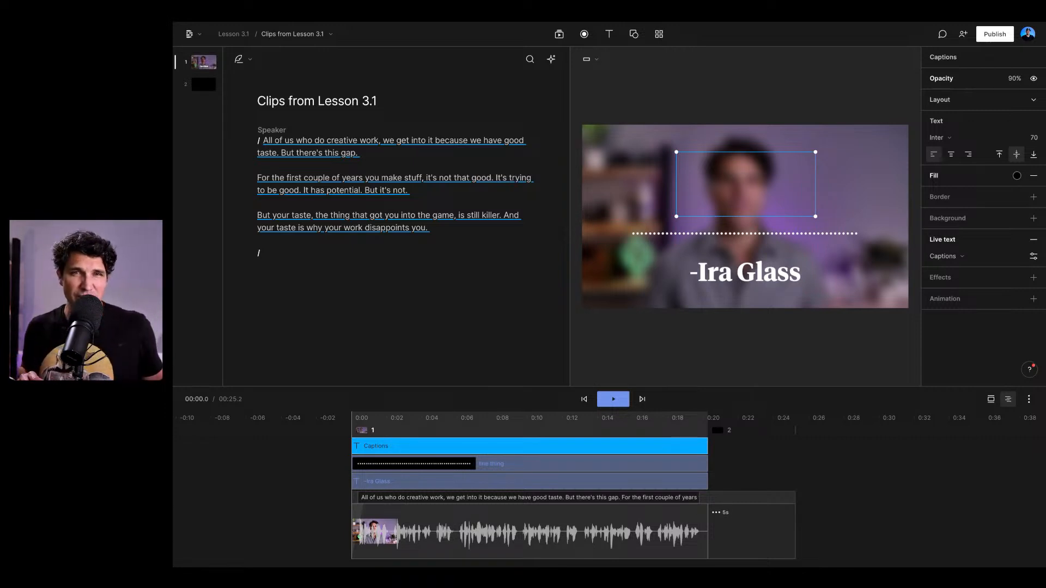
- Play the composition from the beginning to preview the captions over the first sentences
click(315, 140)
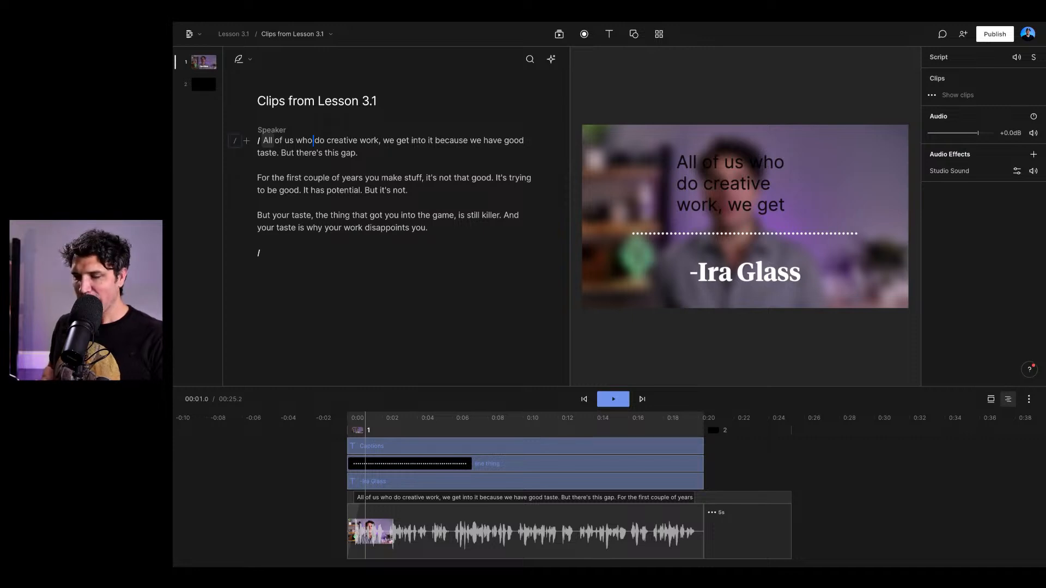
click(263, 140)
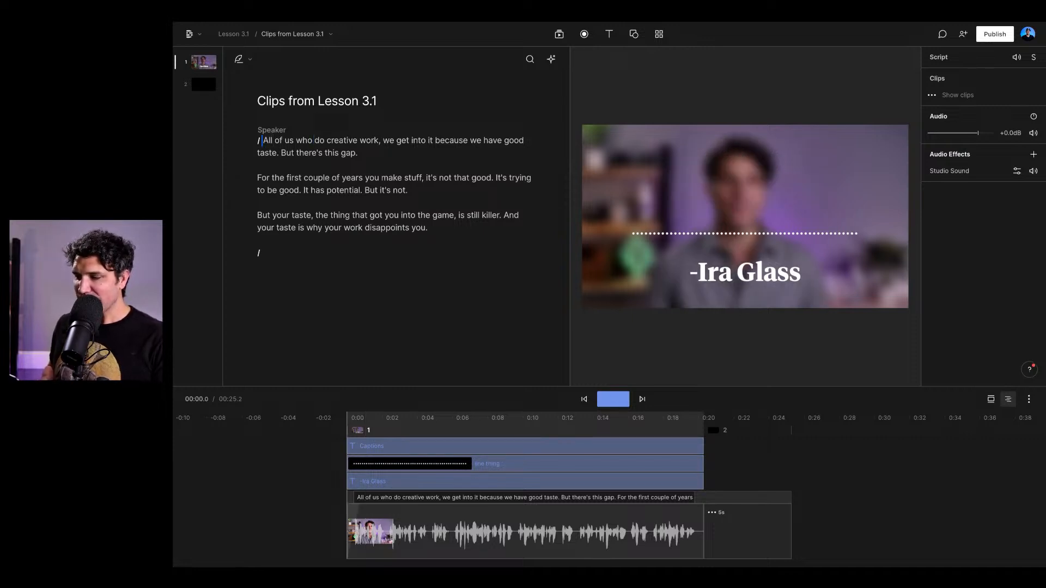
key(space)
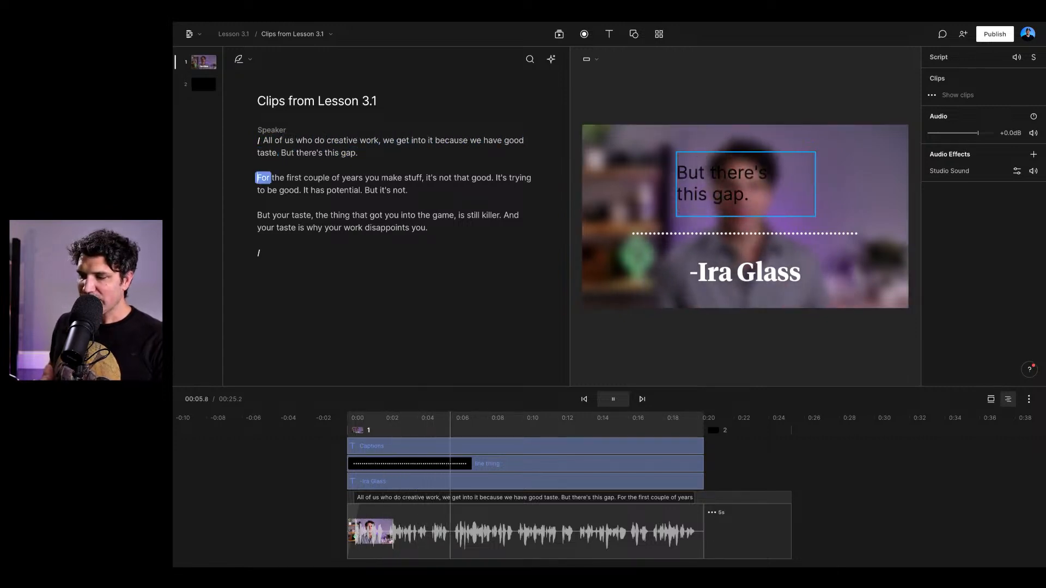
key(space)
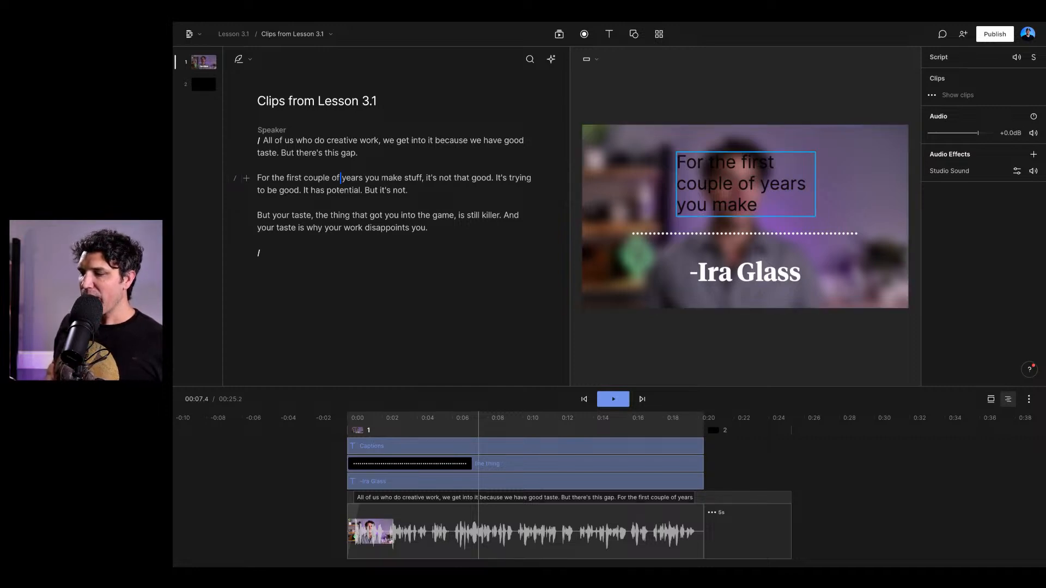
- Examine the captions layer's live text settings and its available fonts without changing them
click(745, 184)
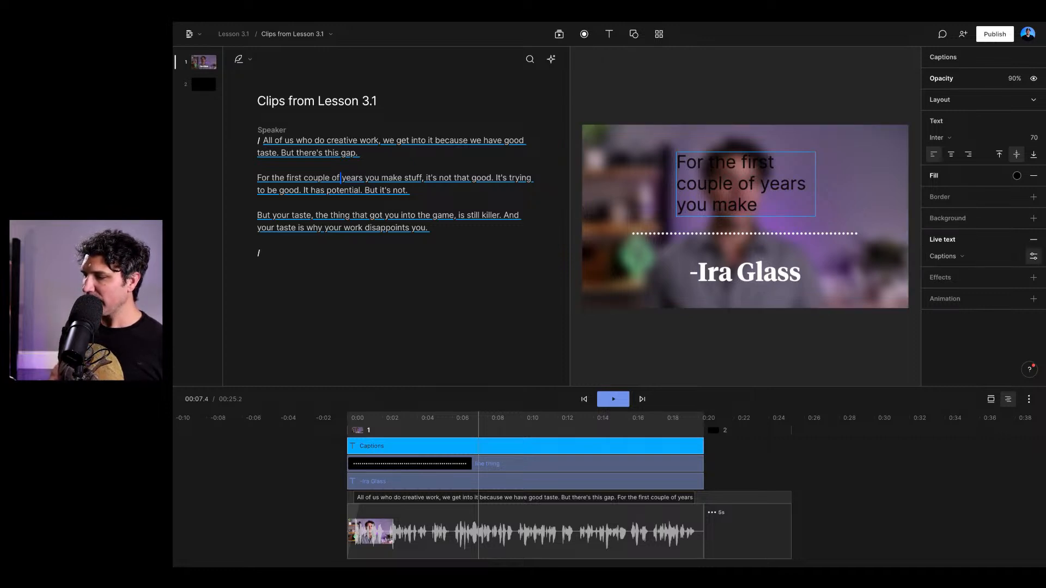
click(1034, 256)
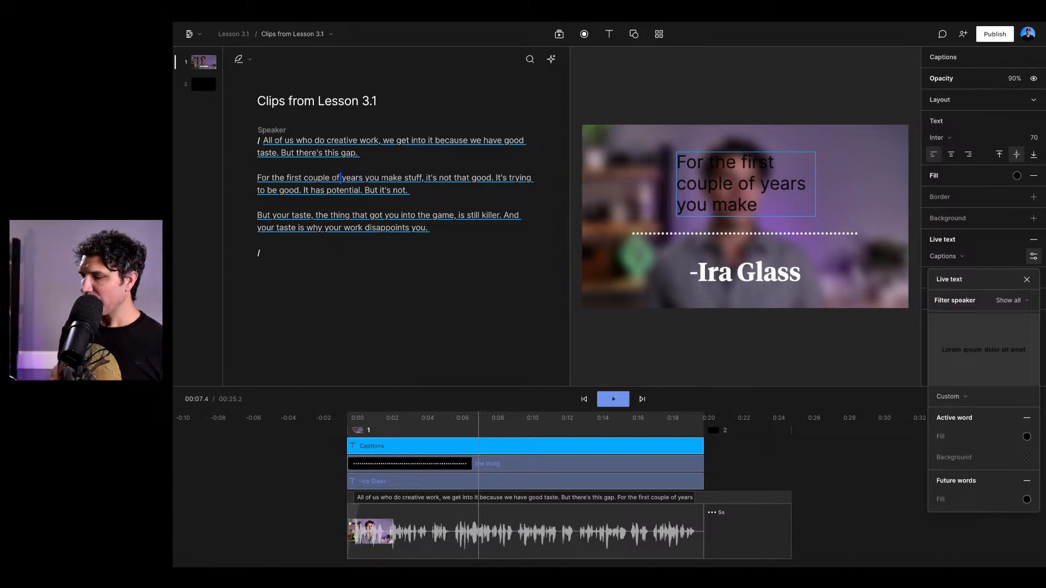
key(Escape)
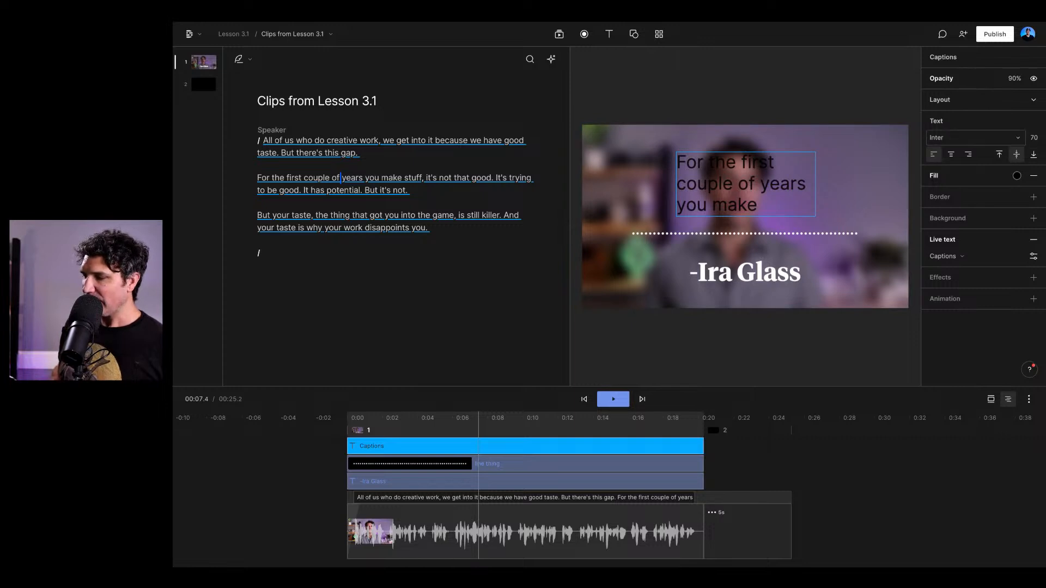
click(972, 138)
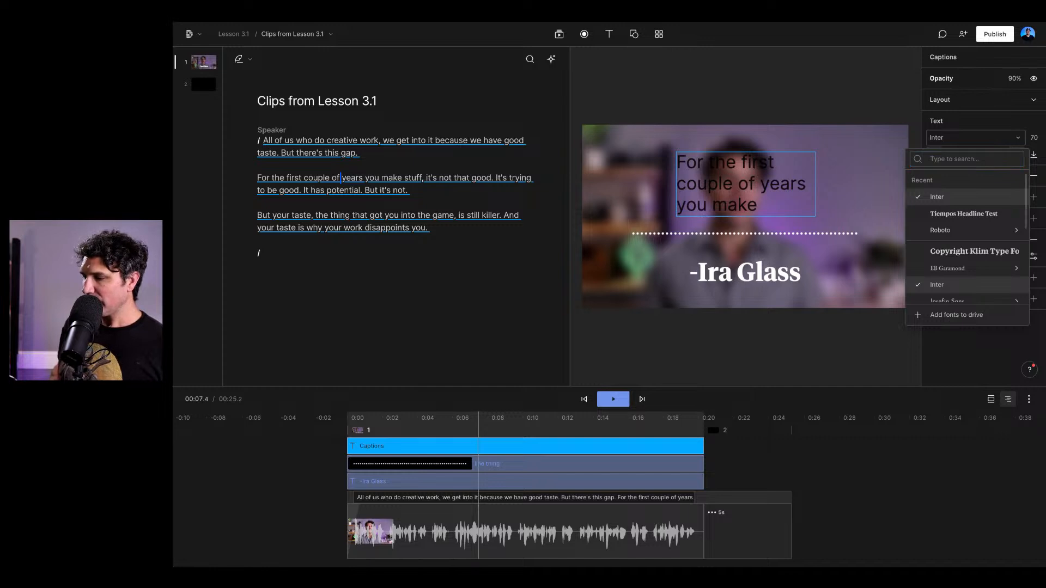
key(Escape)
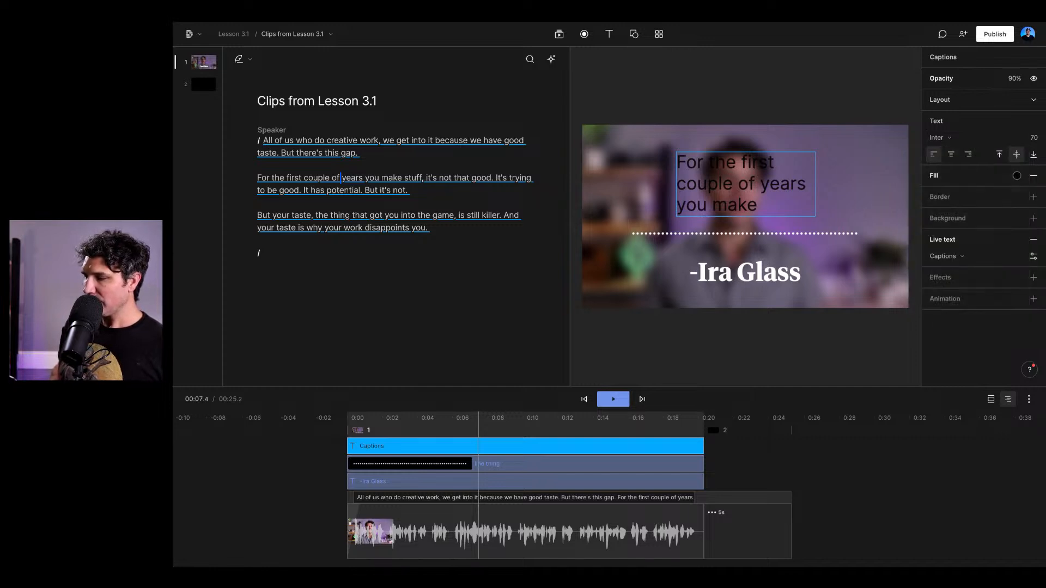
- Set the captions' fill to white (ffffff), centre-align the text and nudge the box to the horizontal middle of the frame
click(1017, 175)
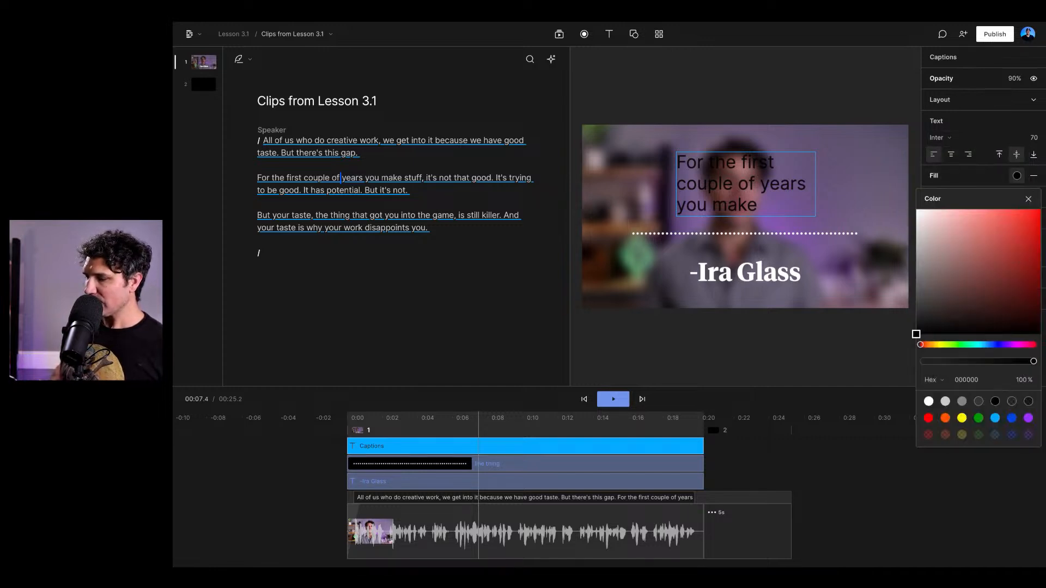
drag(922, 216, 916, 209)
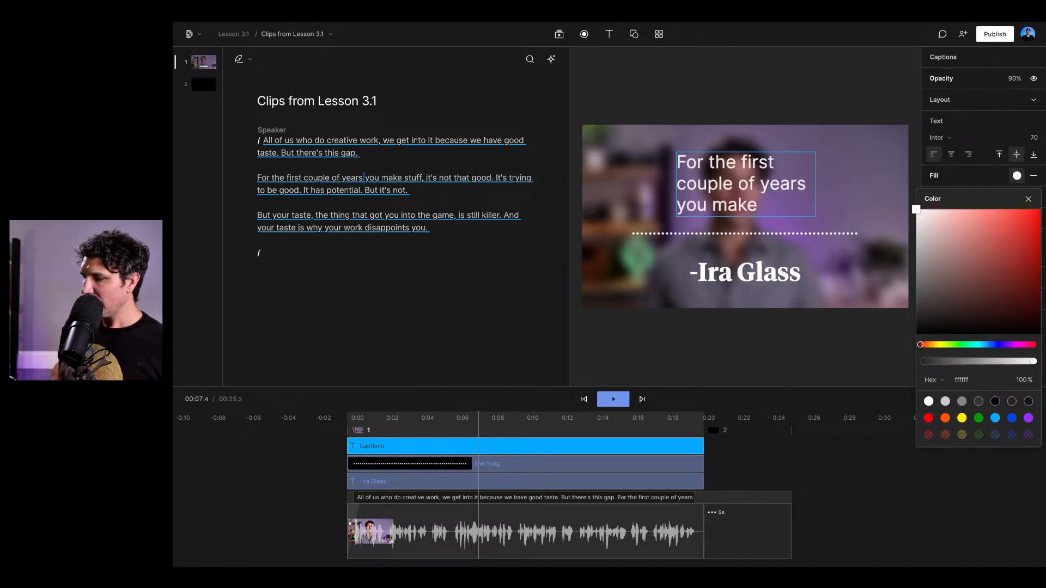
click(951, 154)
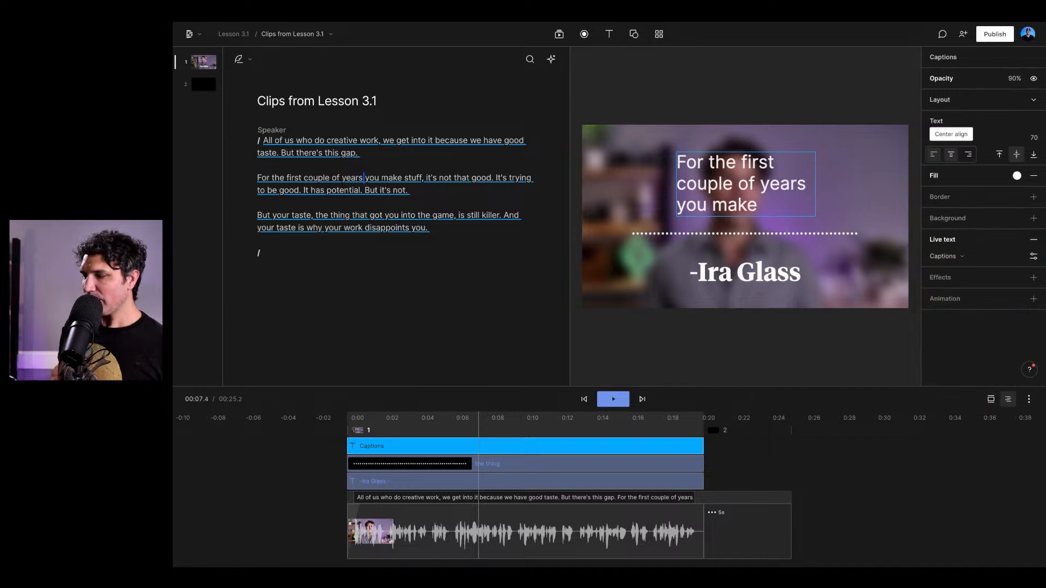
click(951, 154)
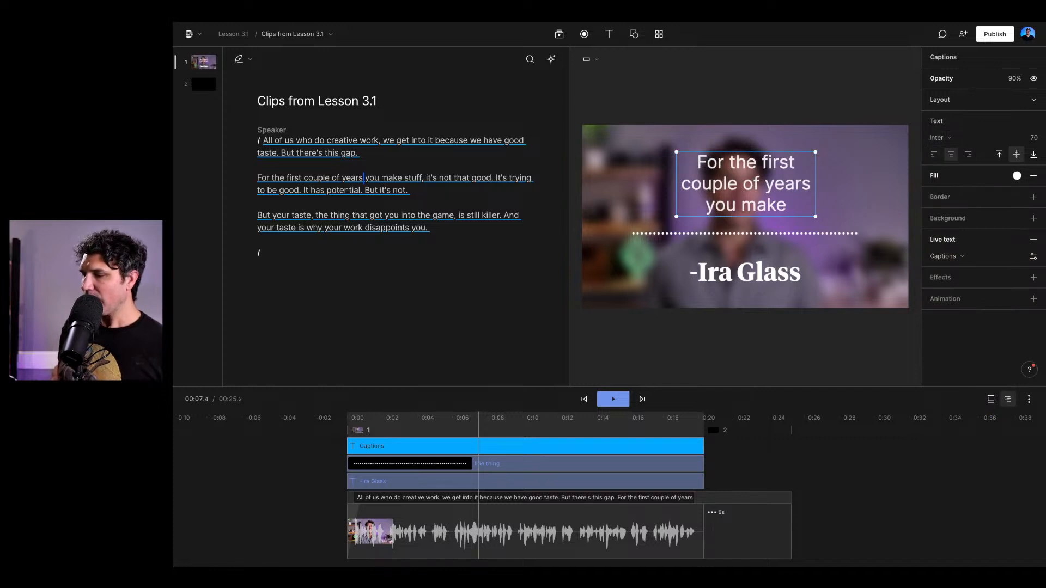
drag(746, 184, 744, 184)
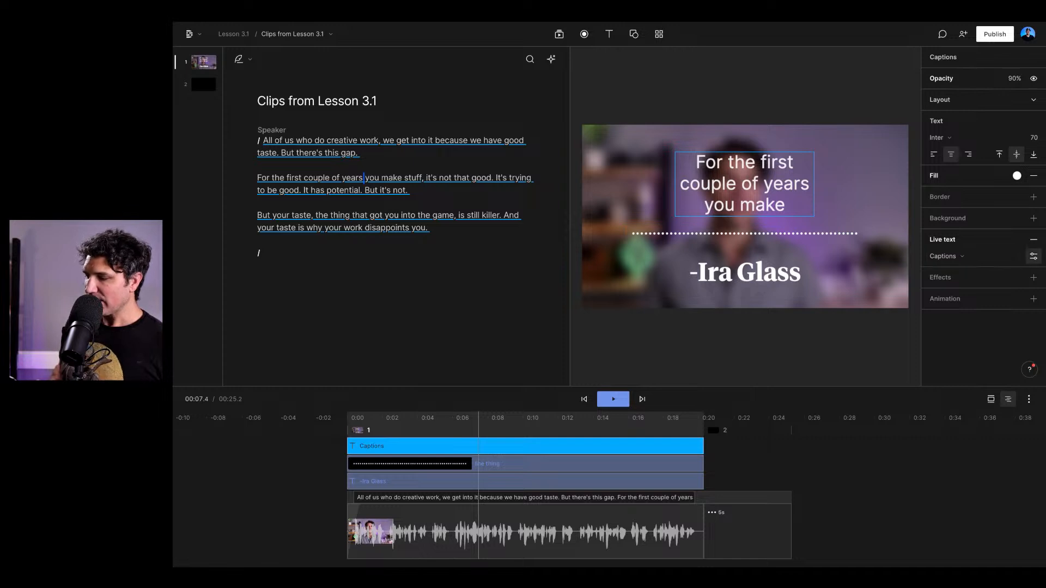
- Set the fill of the captions' active word to white (ffffff) in the live text settings
click(1034, 256)
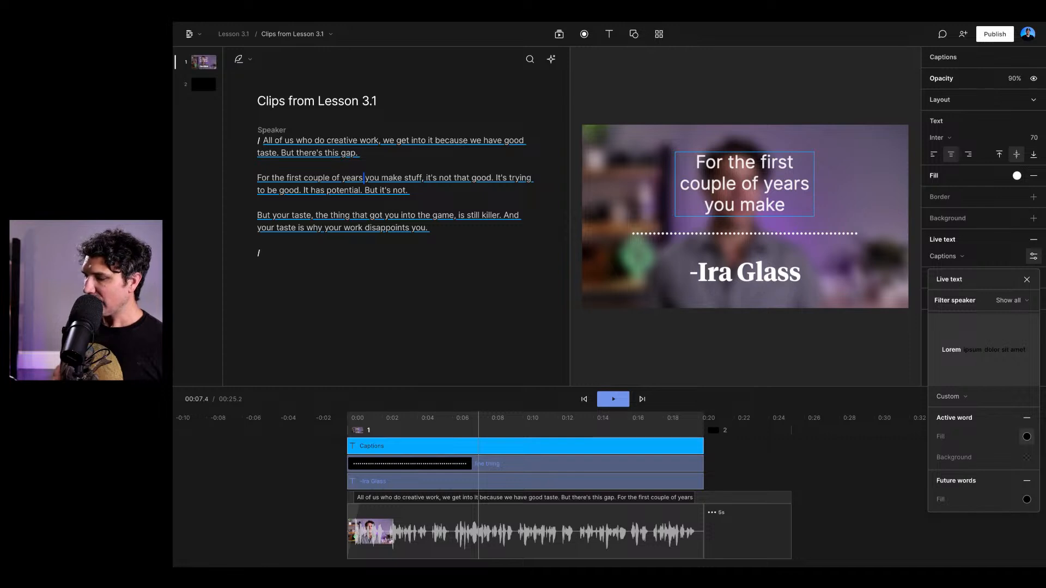
click(1027, 436)
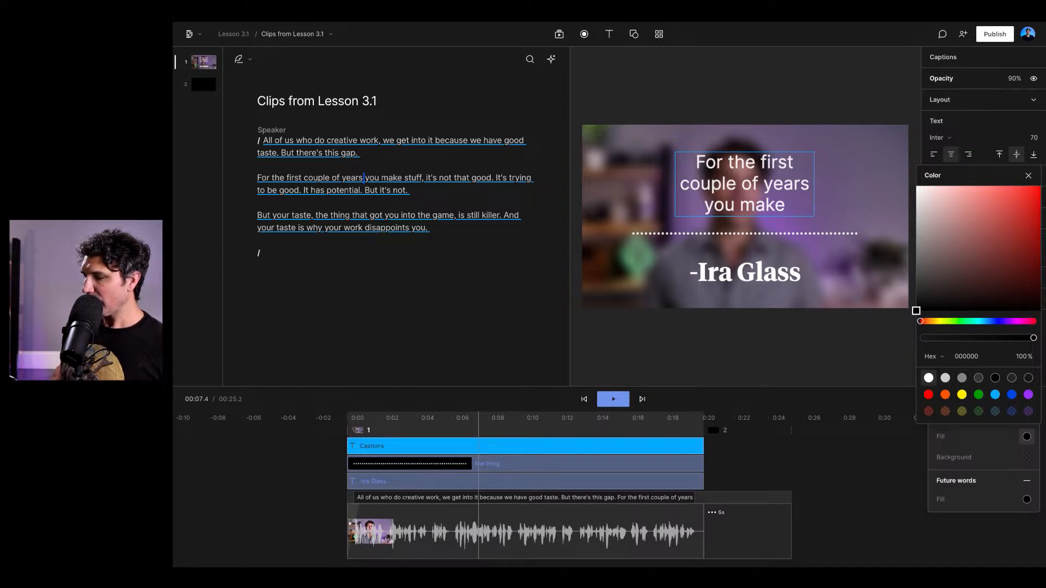
click(928, 378)
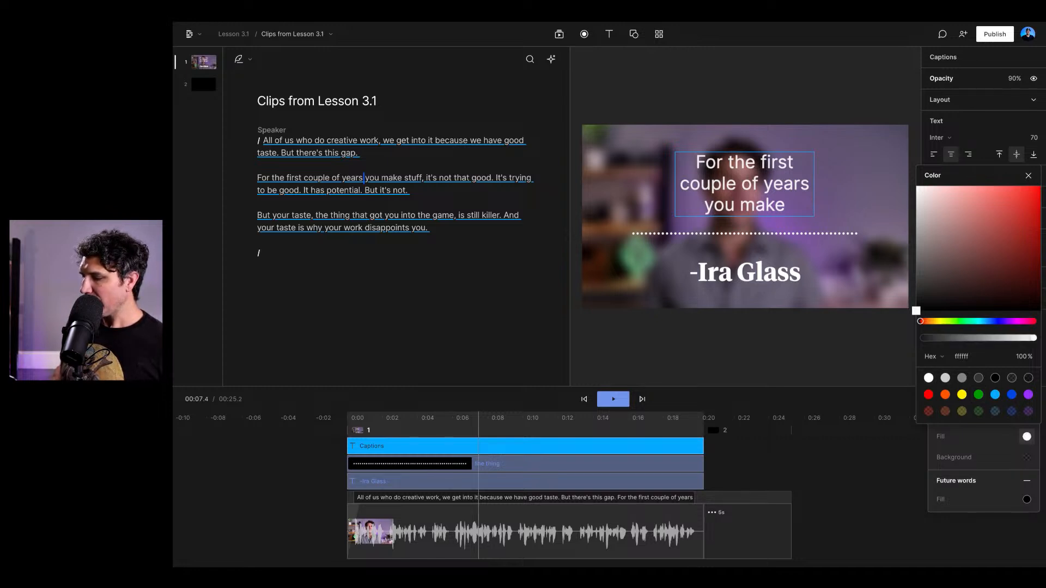
- Give the captions' active word a dark purple background (370766)
click(1027, 457)
click(1027, 457)
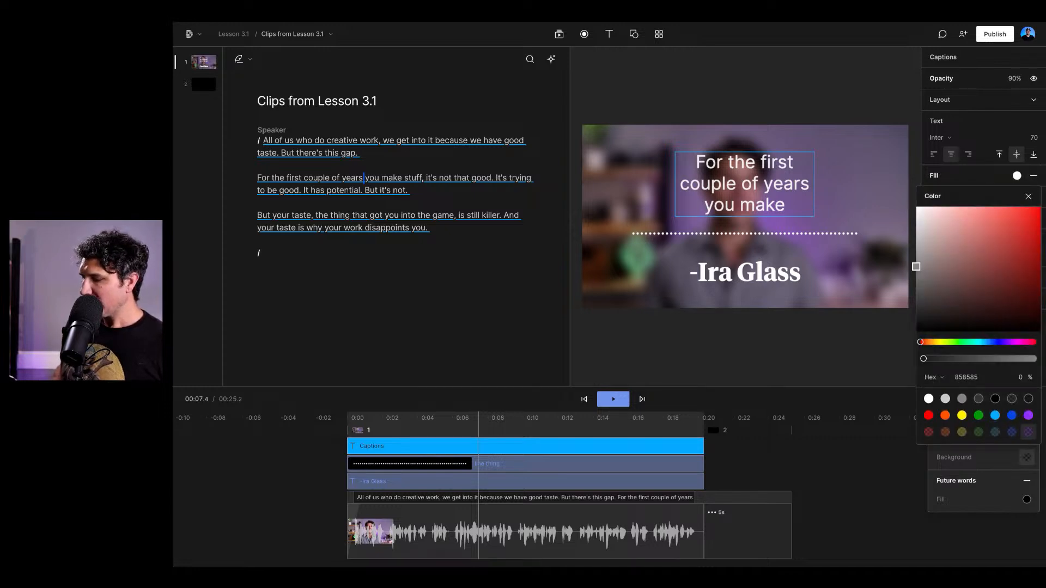
click(1029, 415)
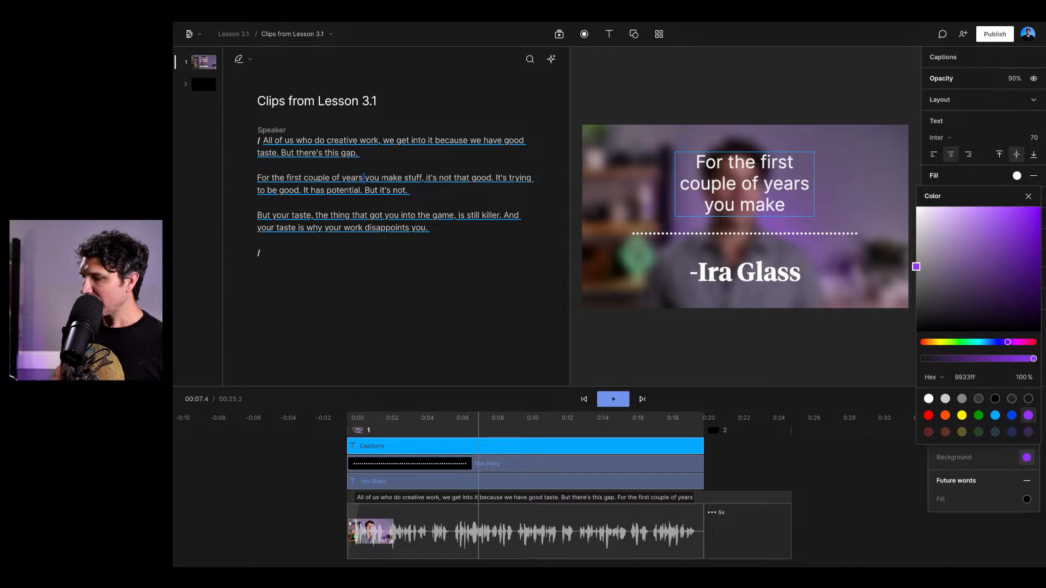
drag(1034, 255, 1032, 282)
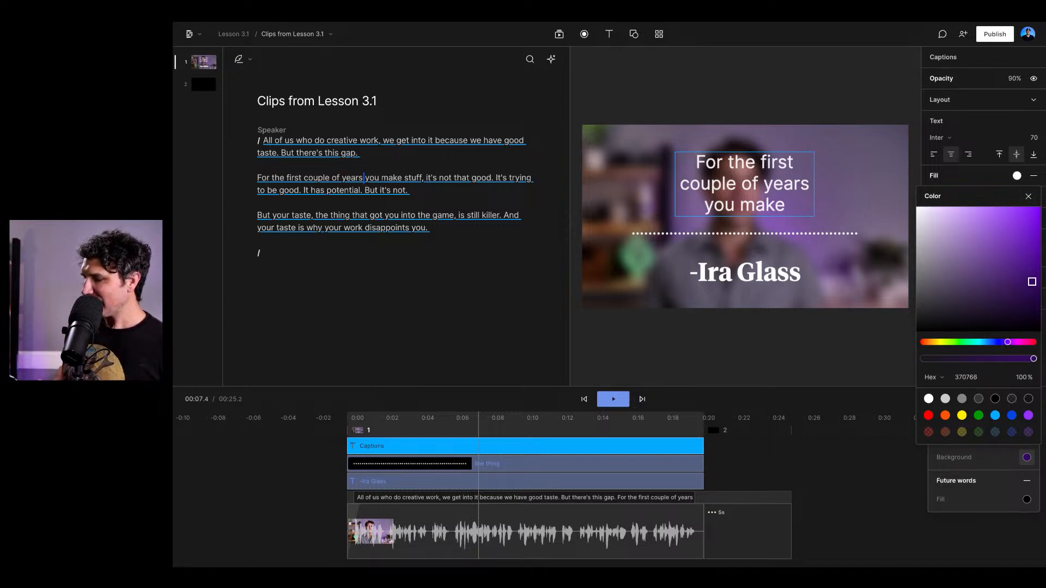
click(1028, 196)
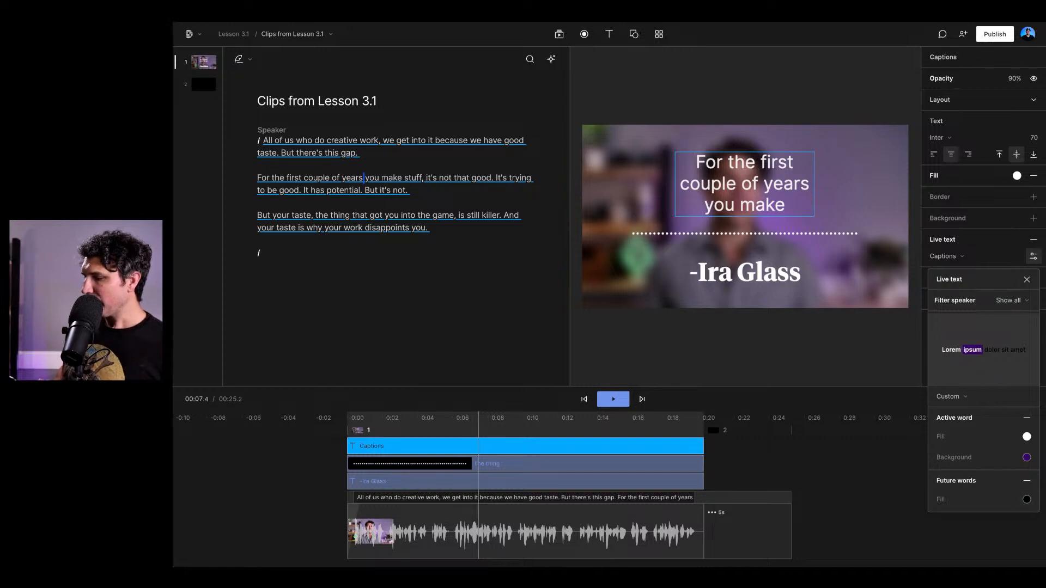
- Make the fill of the captions' future words fully transparent (0 %) and close the live text settings
click(1027, 499)
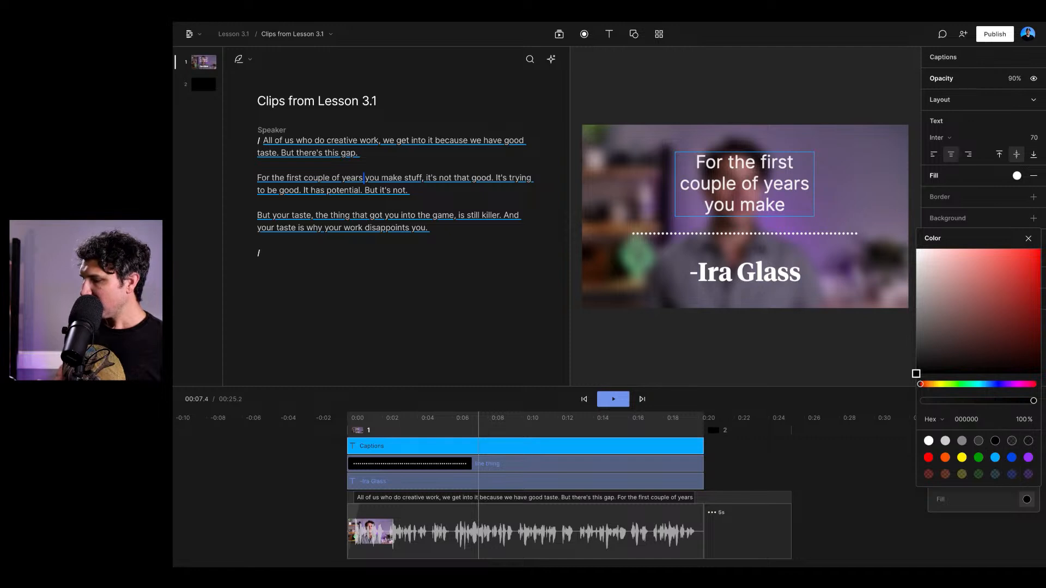
drag(1034, 400, 923, 401)
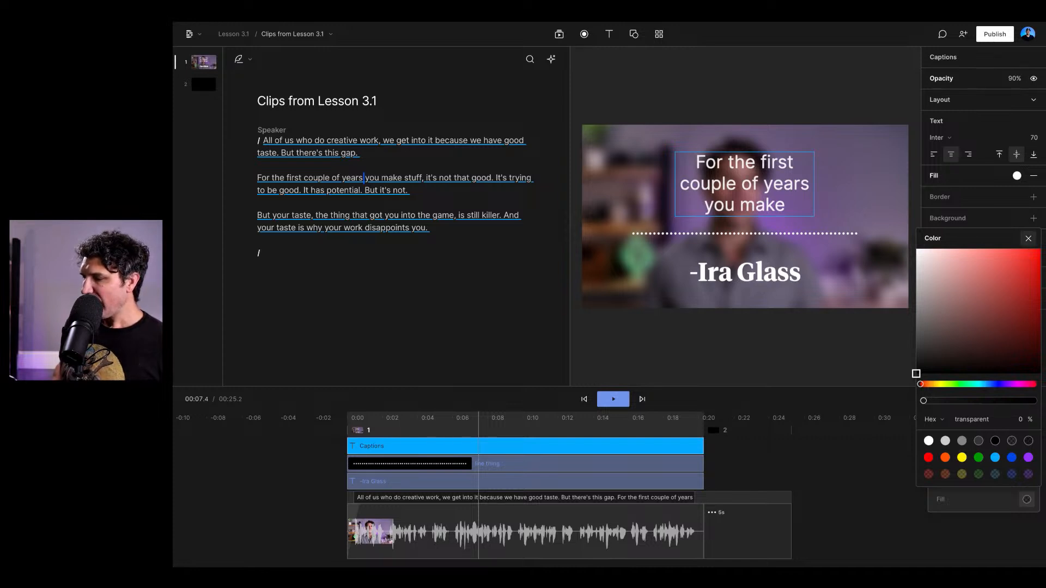
click(1028, 239)
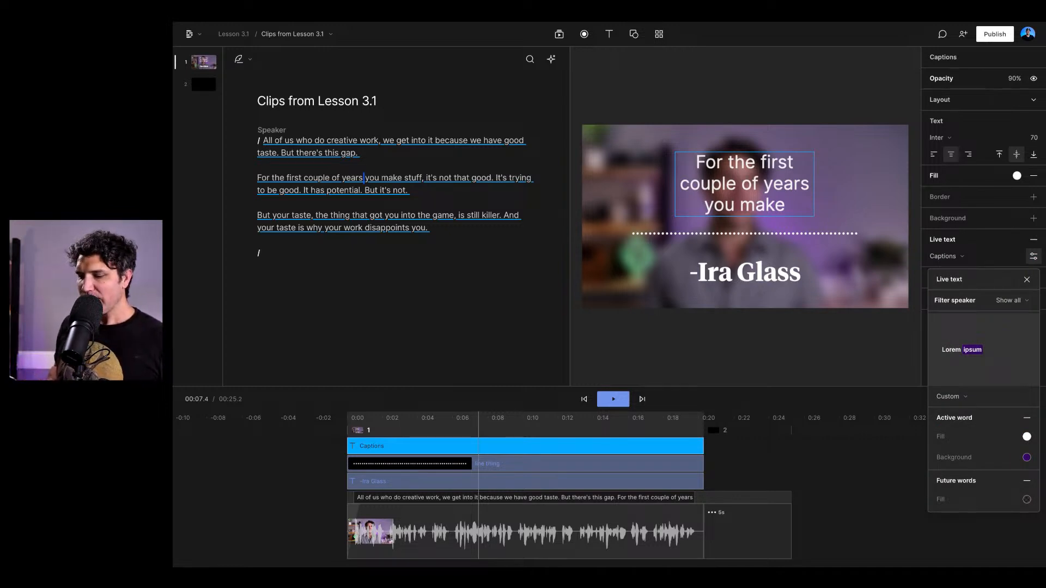
click(1028, 280)
- Scrub through the first second of the clip to check the caption highlighting and review the live text settings
click(356, 418)
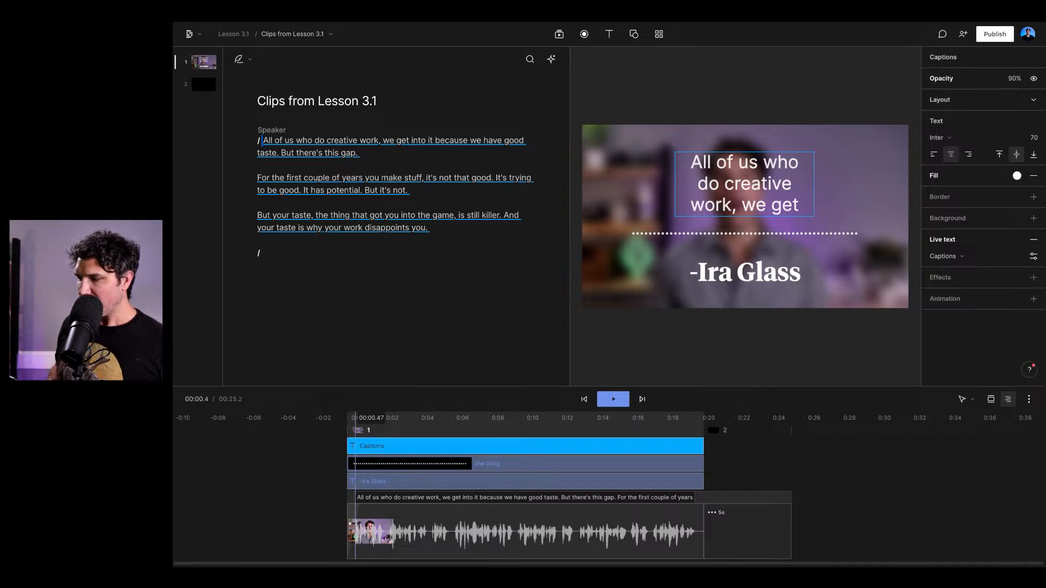
drag(355, 417, 369, 418)
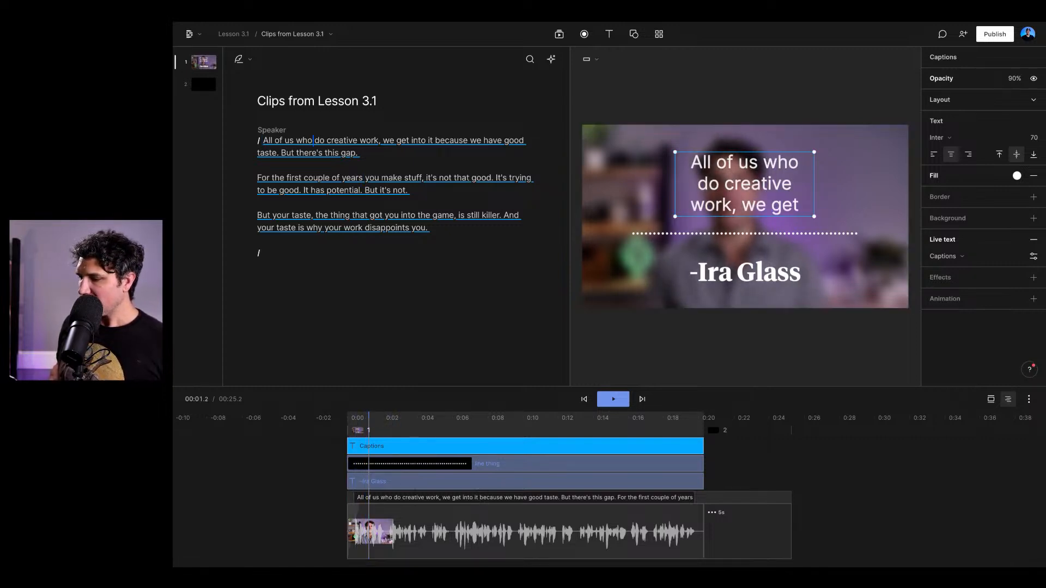
click(1033, 256)
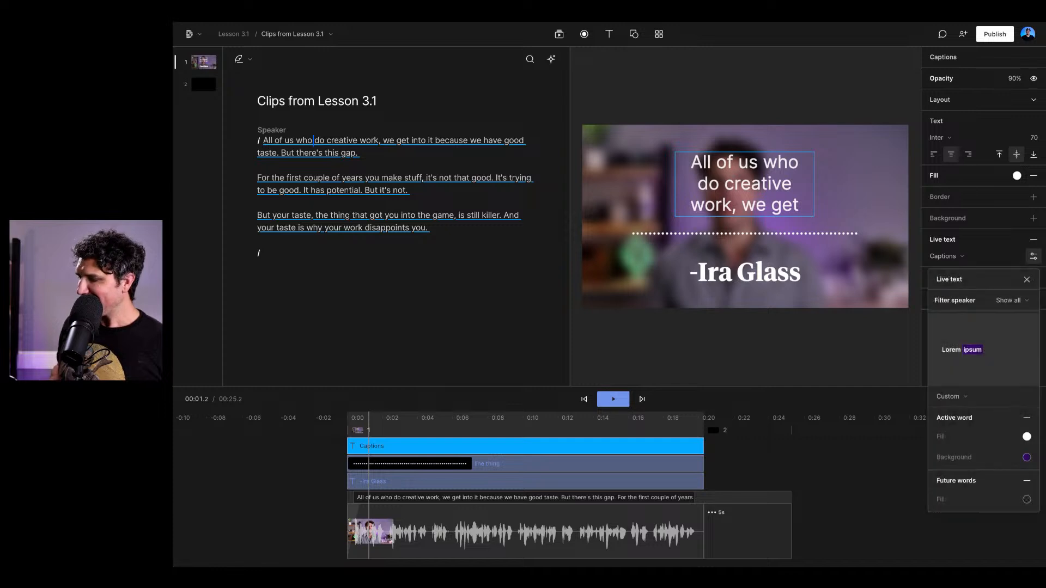
click(1033, 256)
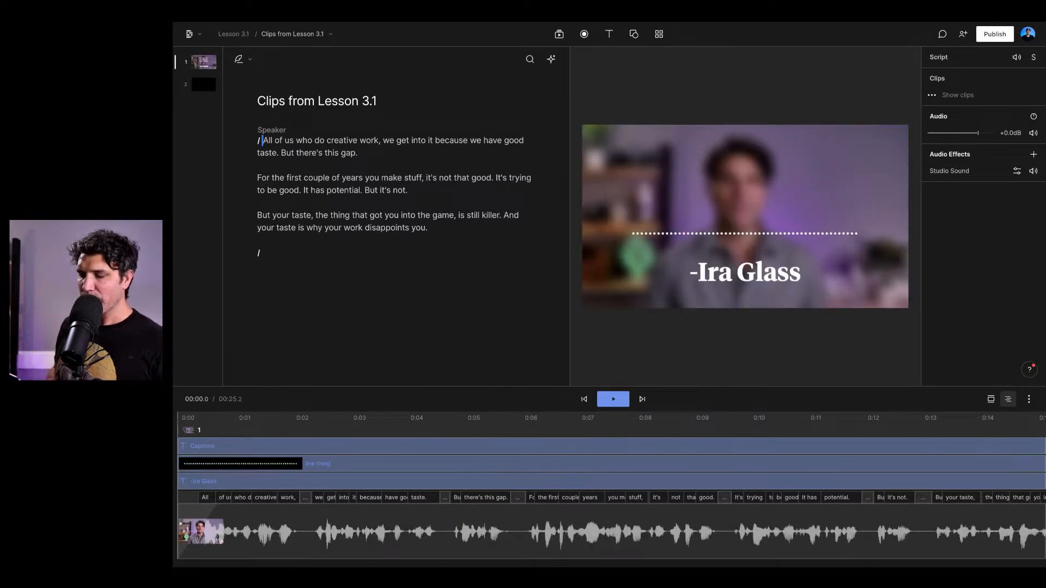
- Add another captions layer at the start of the script, preview it briefly and check its live text settings
click(609, 34)
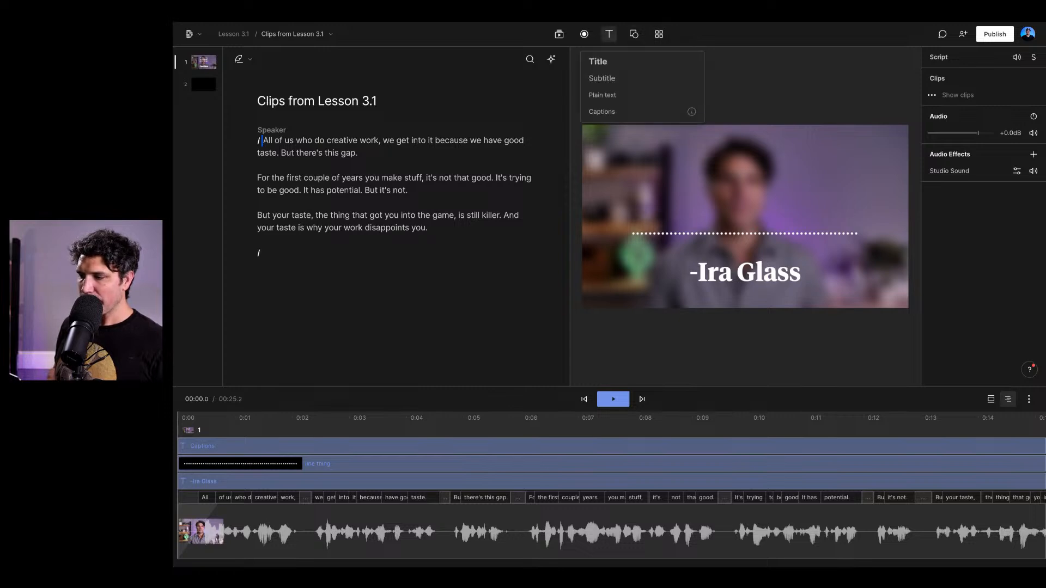
click(621, 112)
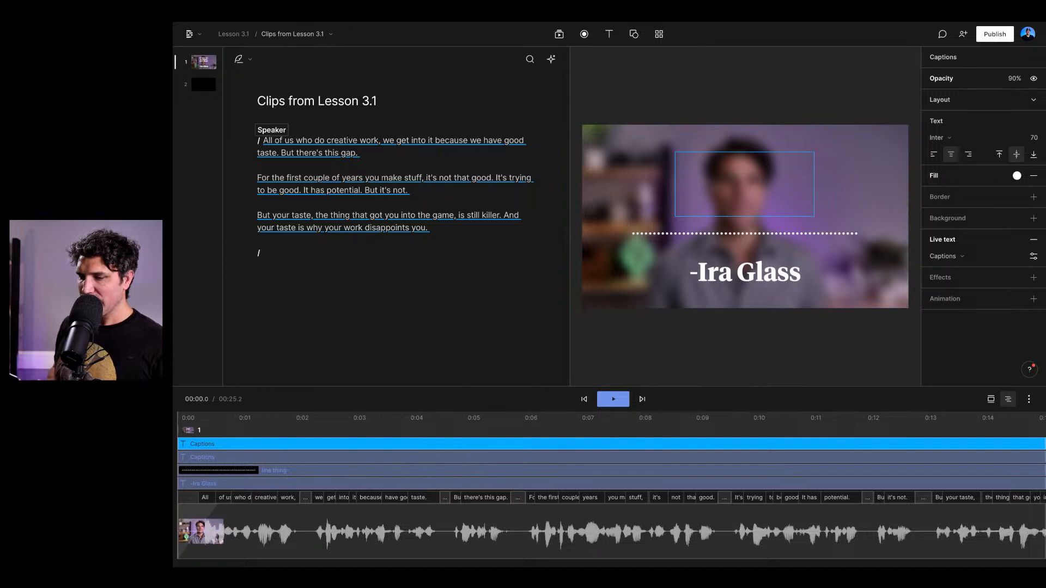
key(space)
key(space)
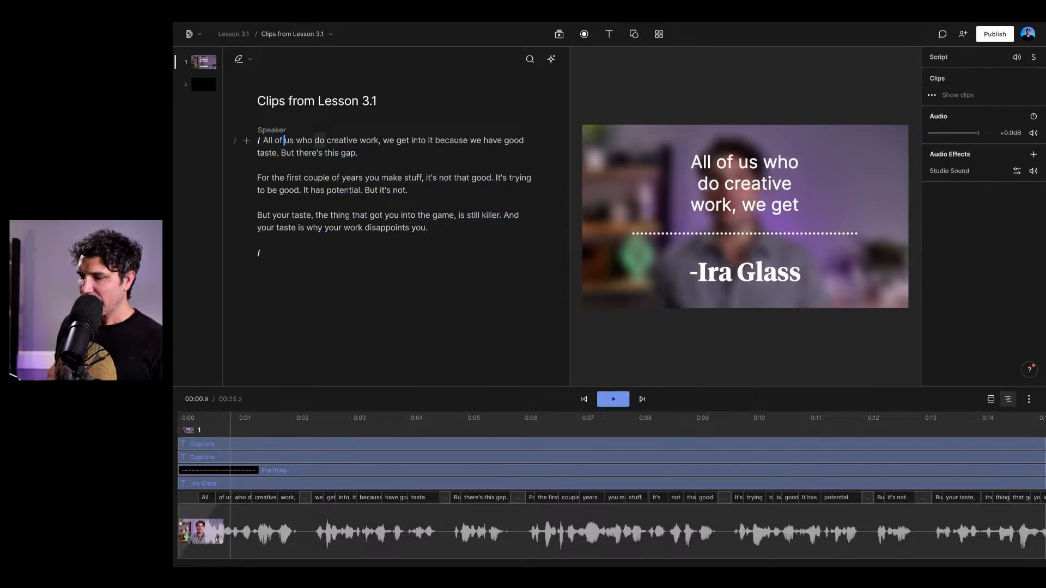
click(744, 184)
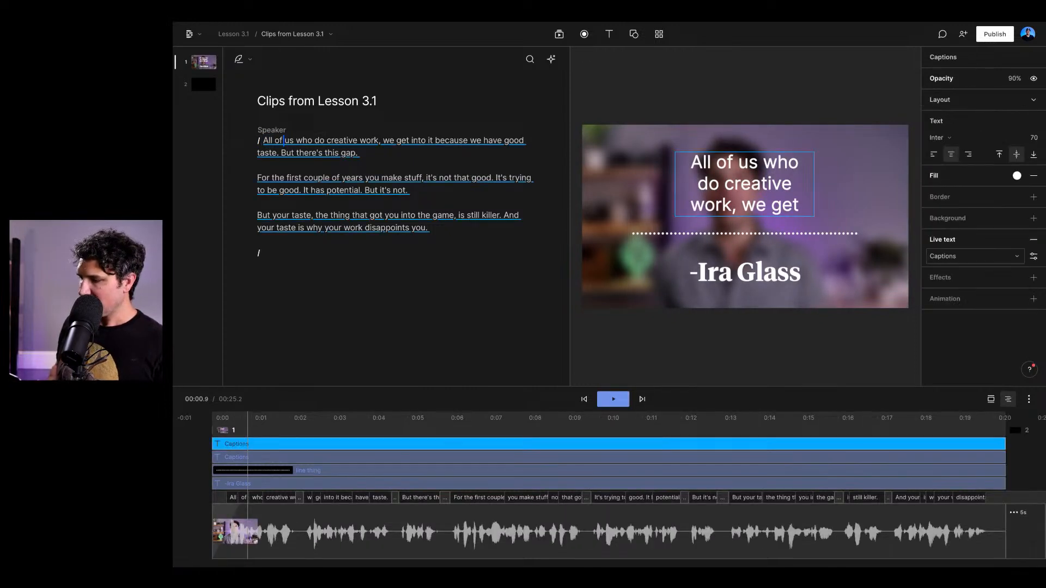
click(1034, 256)
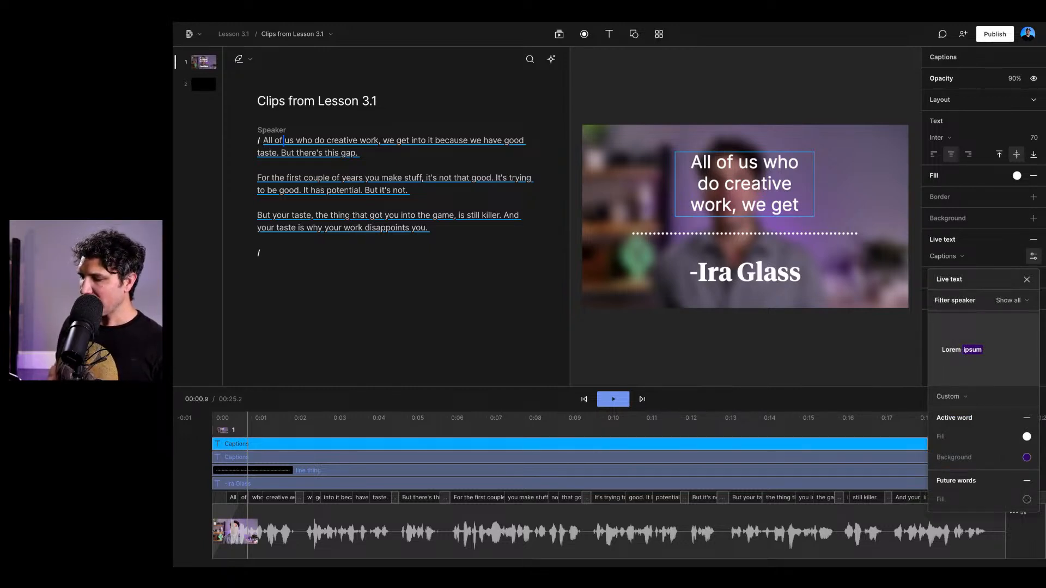
click(1027, 279)
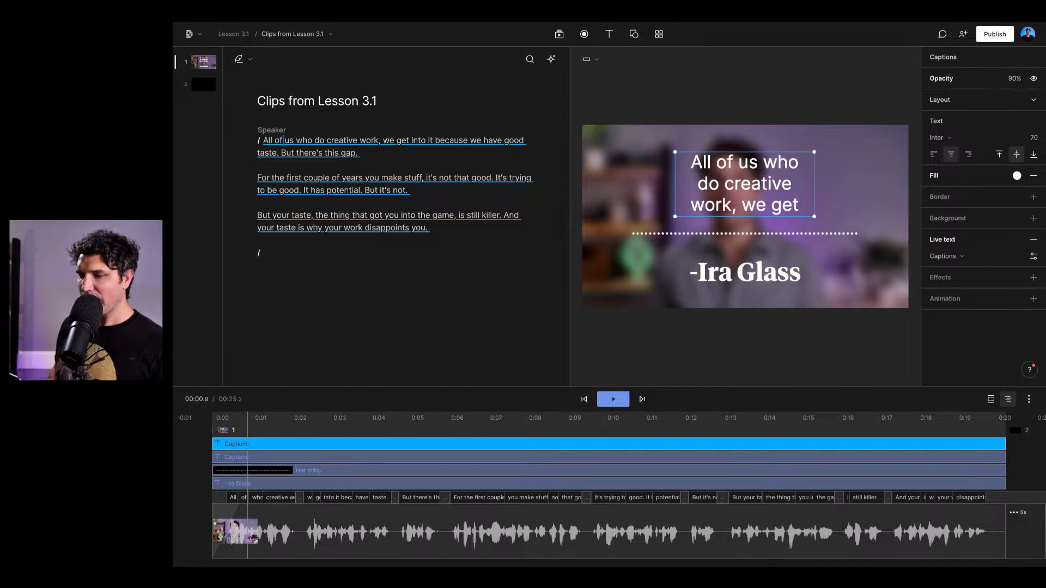
- Switch to the composition "Copy of Clips from Lesson 3.1" and play its opening to preview the highlighted captions
click(292, 33)
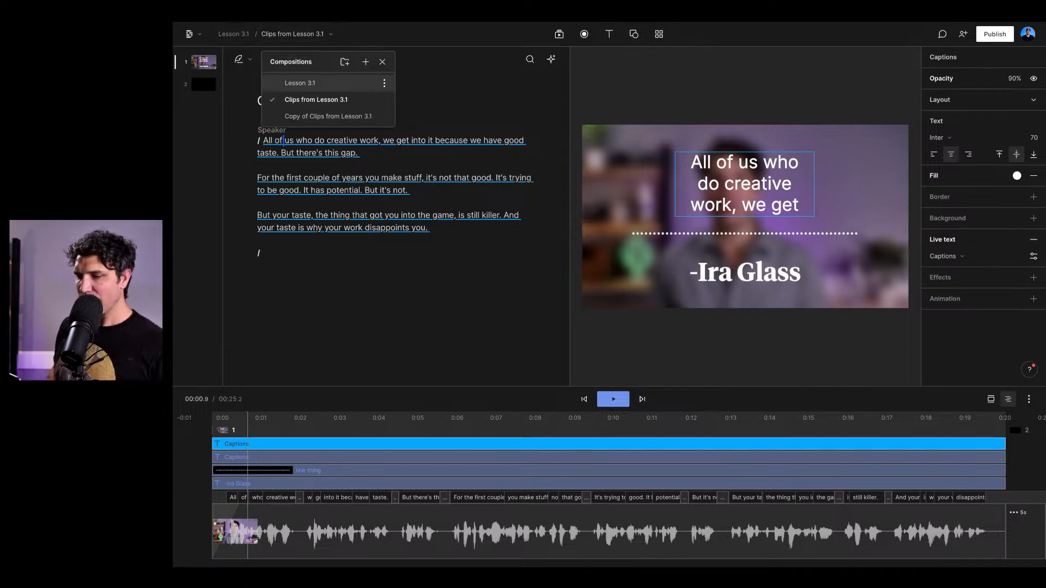
click(328, 116)
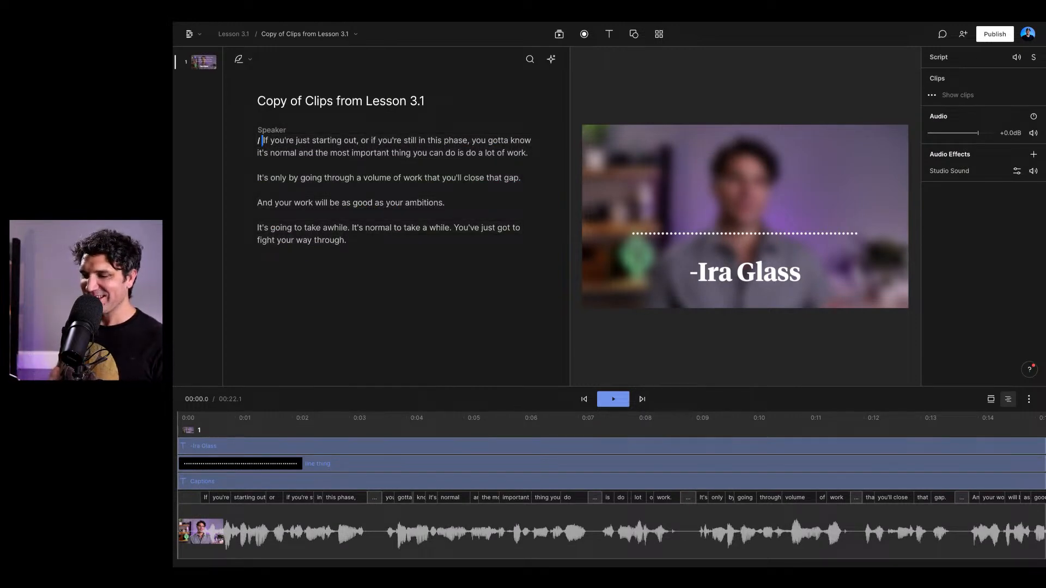
key(space)
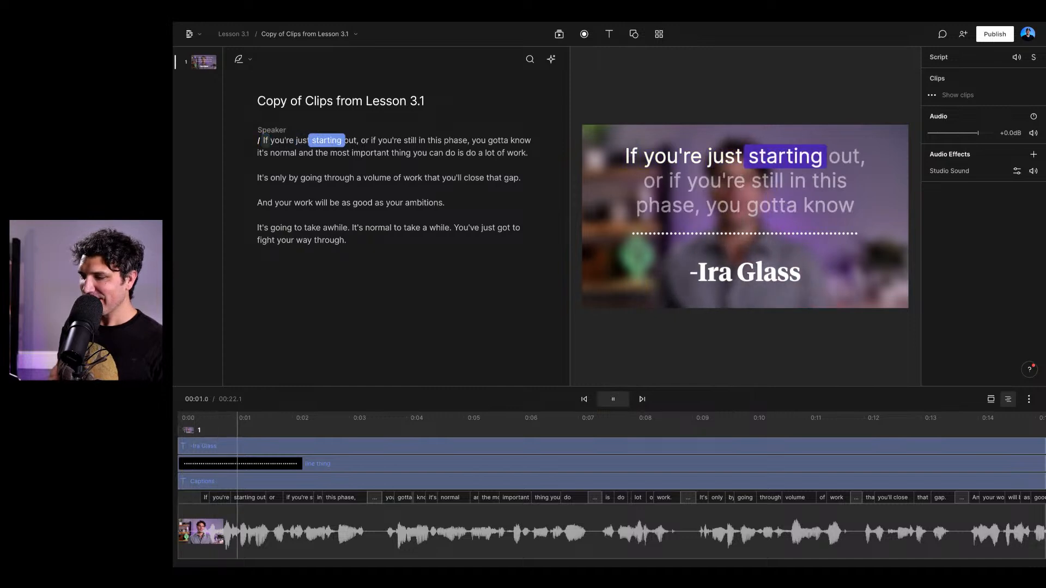
key(space)
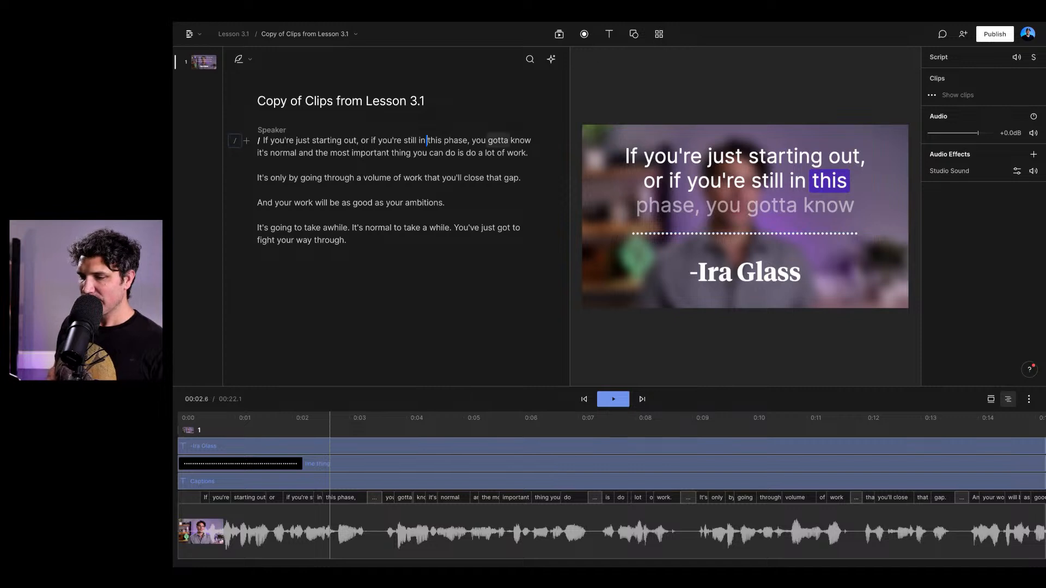
key(space)
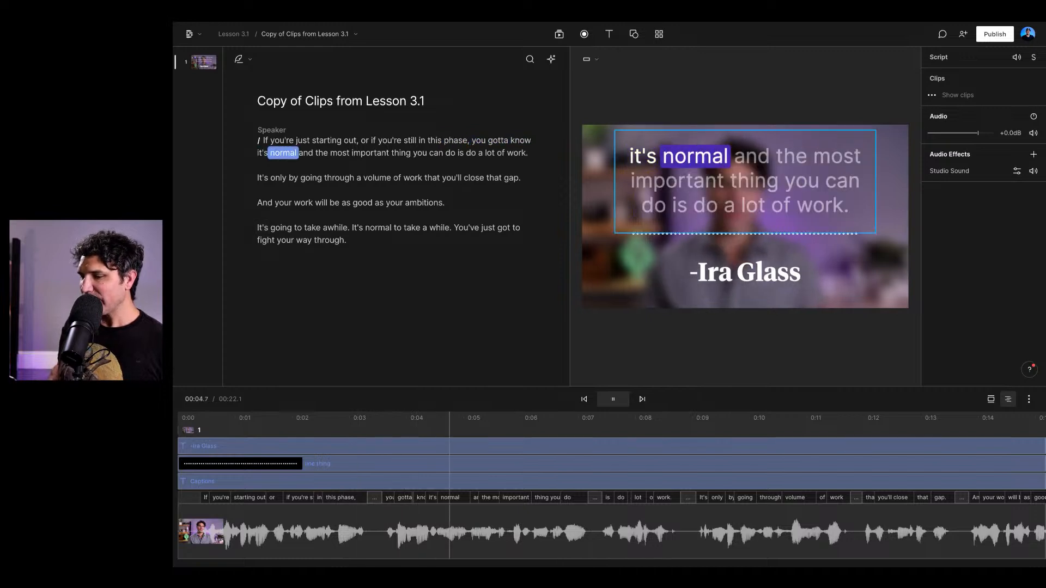
key(space)
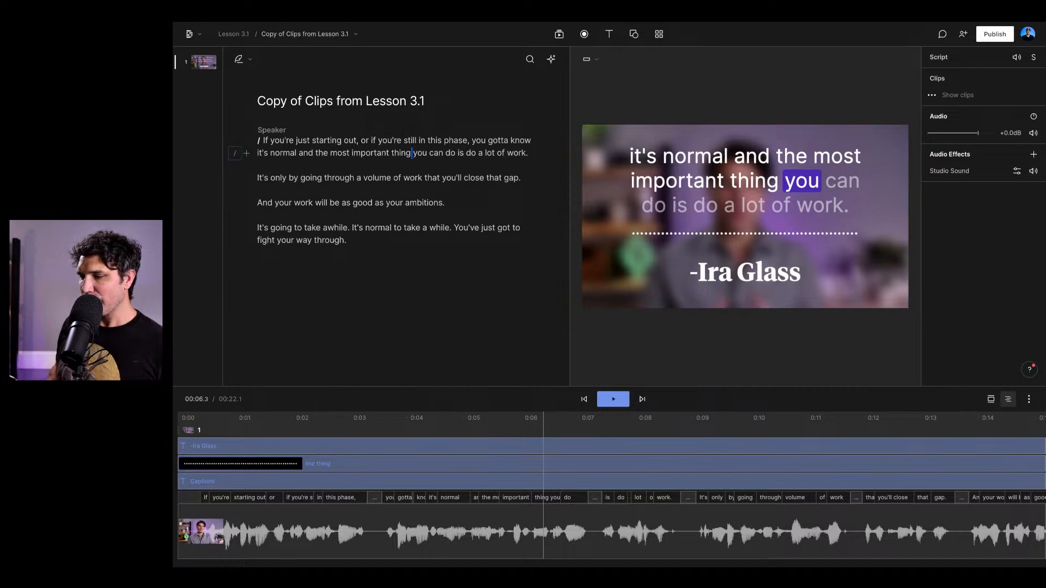
- Split the script's first paragraph with breaks before "you gotta know" and before "you can do is do a lot of work"
click(404, 140)
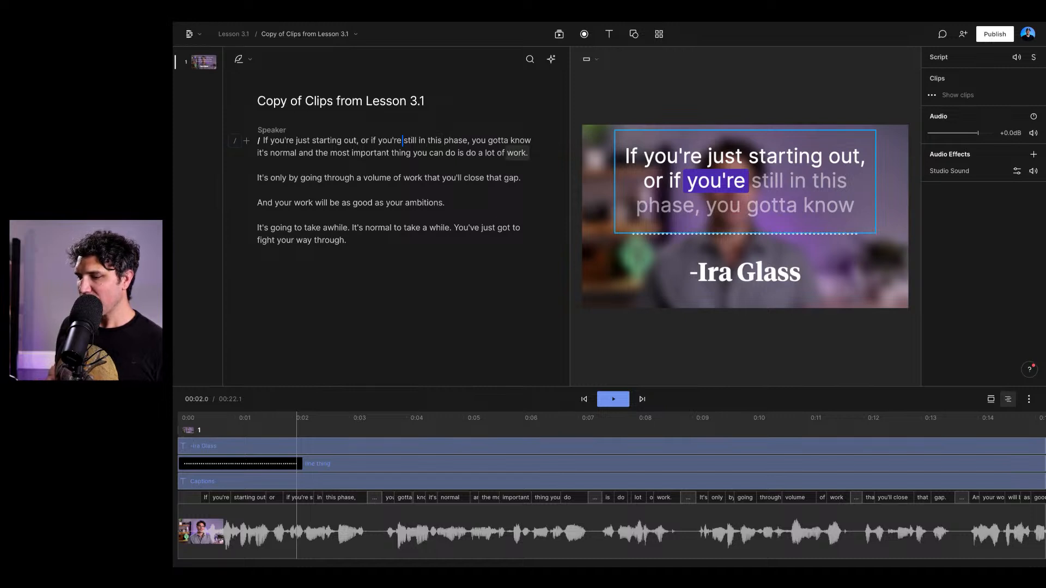
click(474, 140)
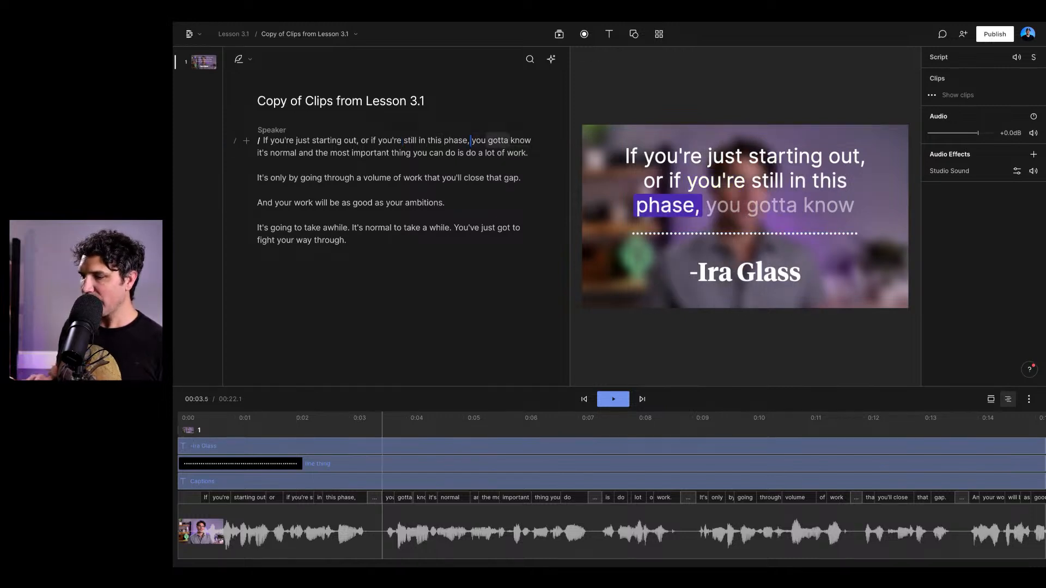
key(Return)
click(295, 140)
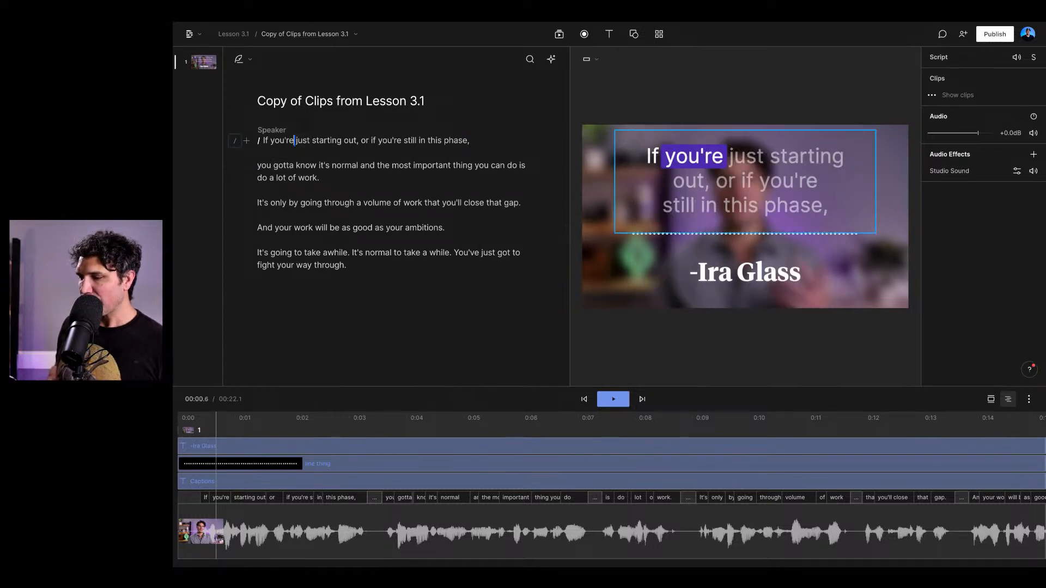
click(413, 165)
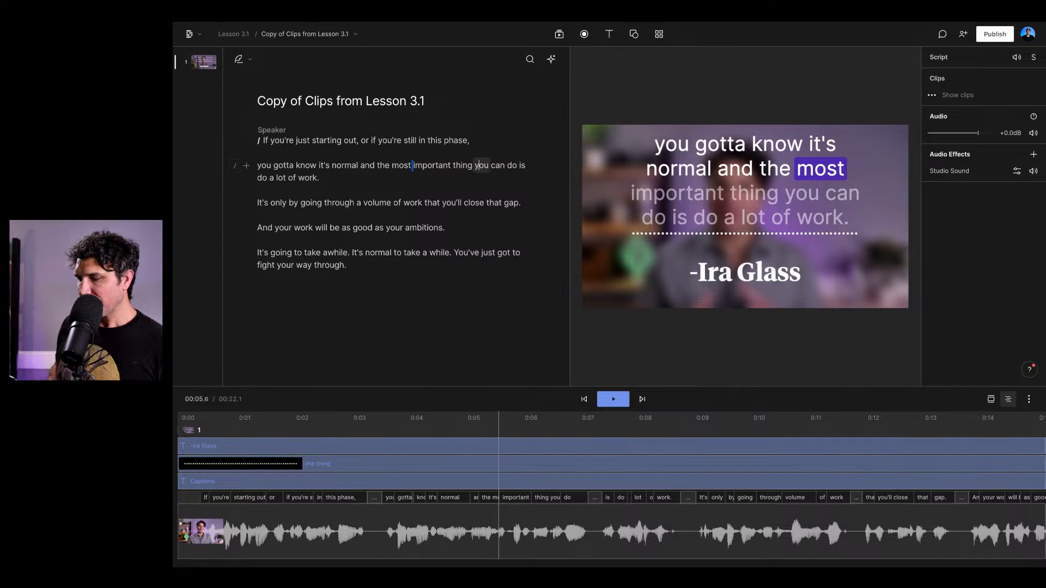
key(Return)
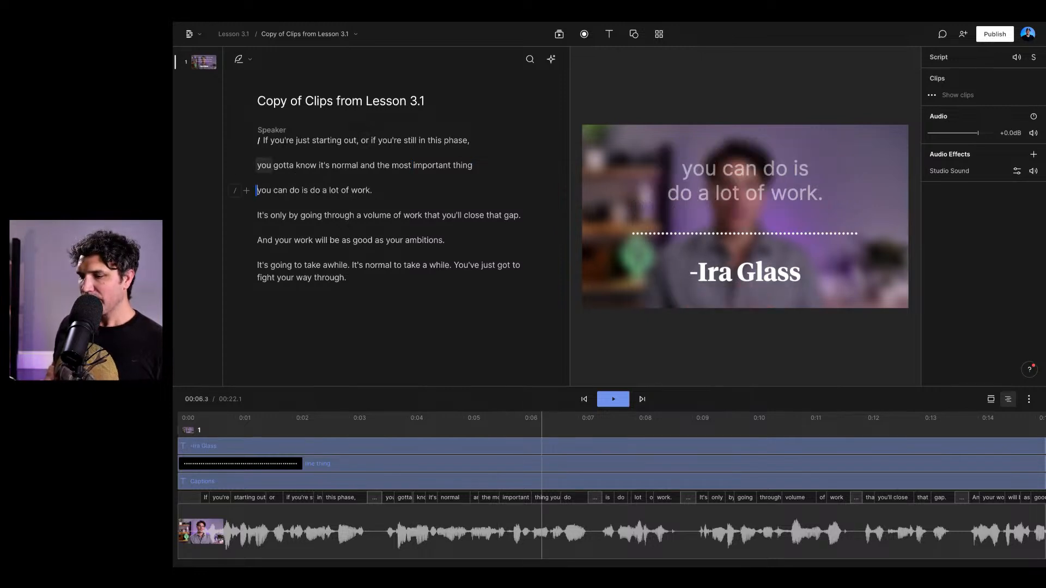
- Check how the captions are laid out at points in the first five paragraphs of the script
click(334, 166)
click(358, 140)
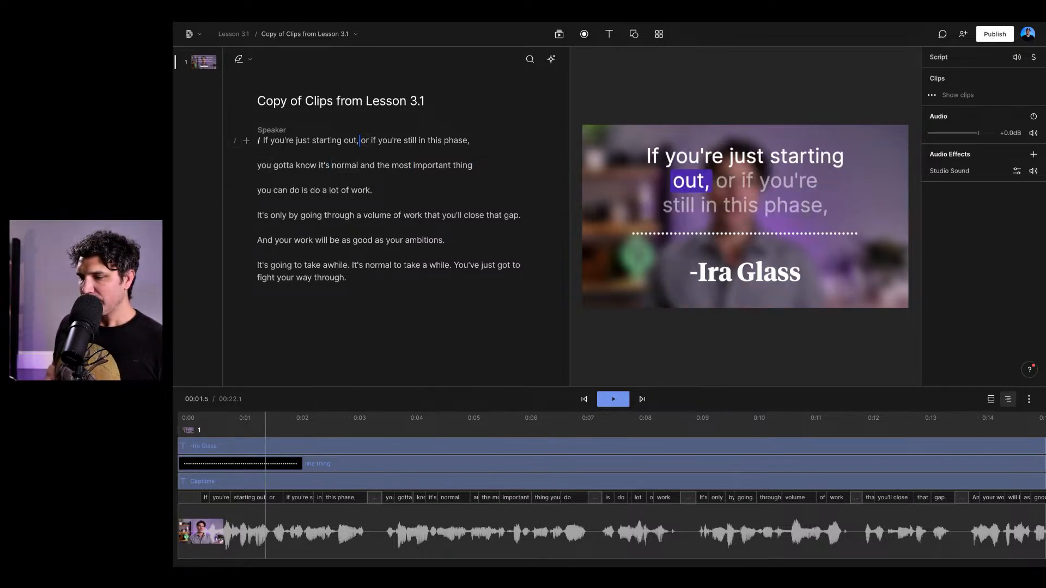
click(333, 166)
click(258, 216)
click(341, 191)
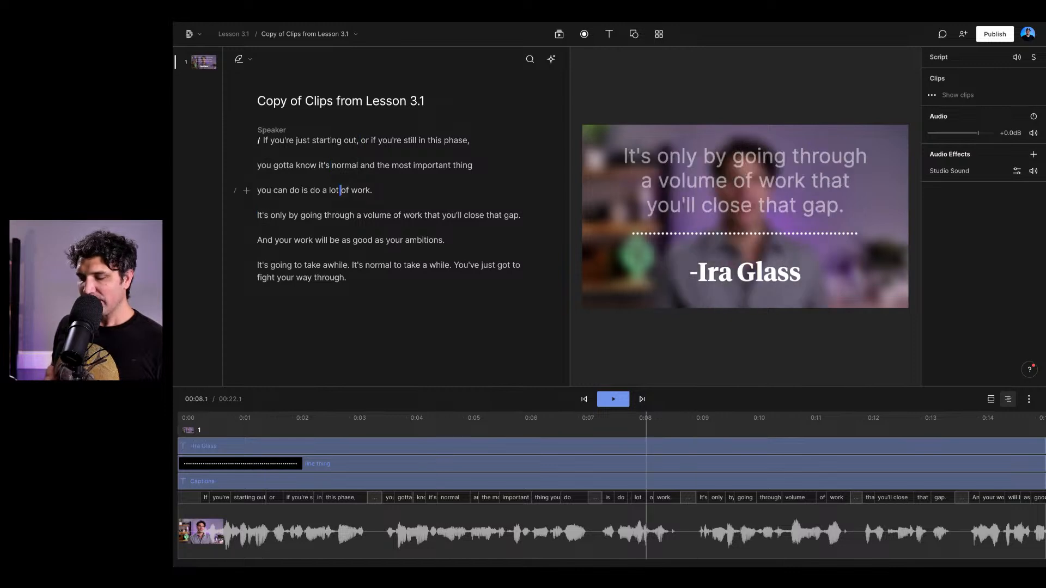
click(355, 215)
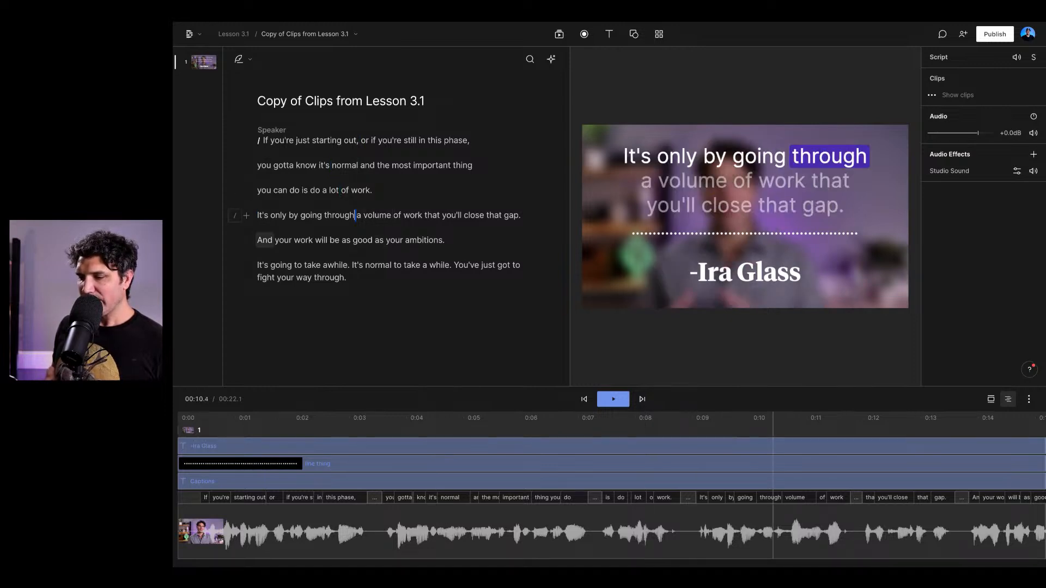
click(374, 240)
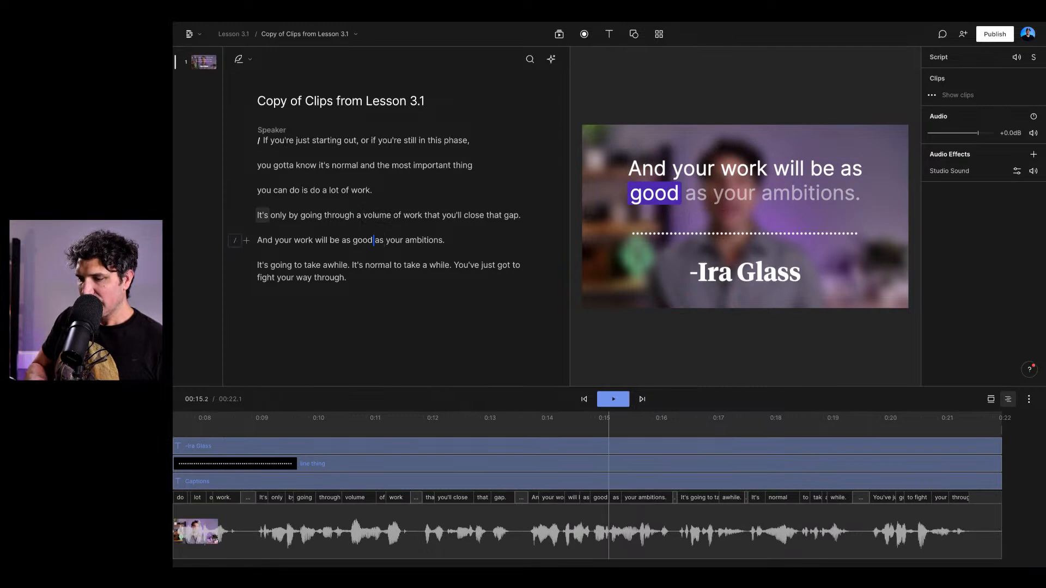
- Undo the two paragraph breaks in the script's first paragraph and the captions layer update made before them
key(super+z)
key(super+z)
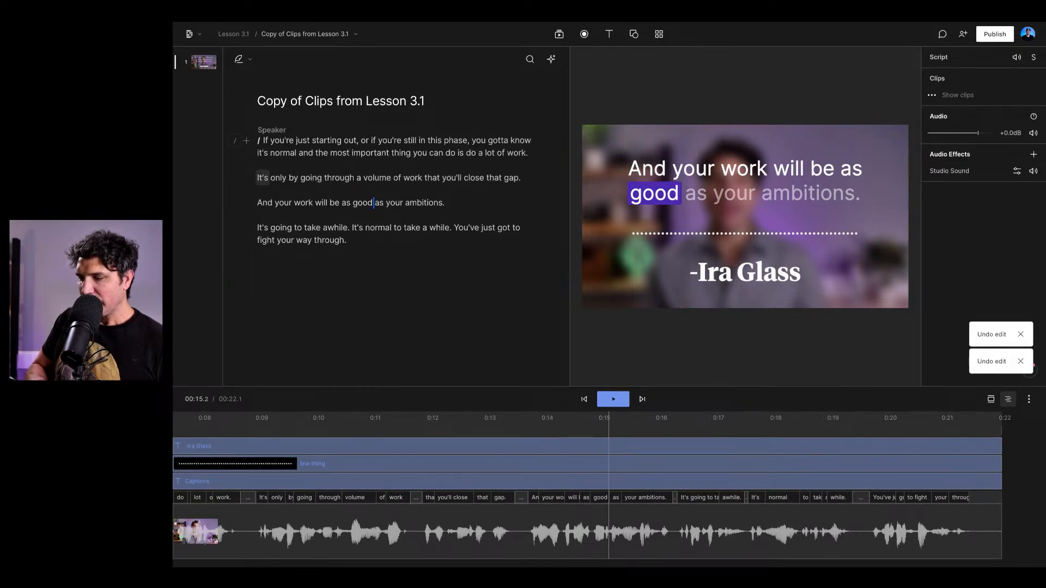
key(super+z)
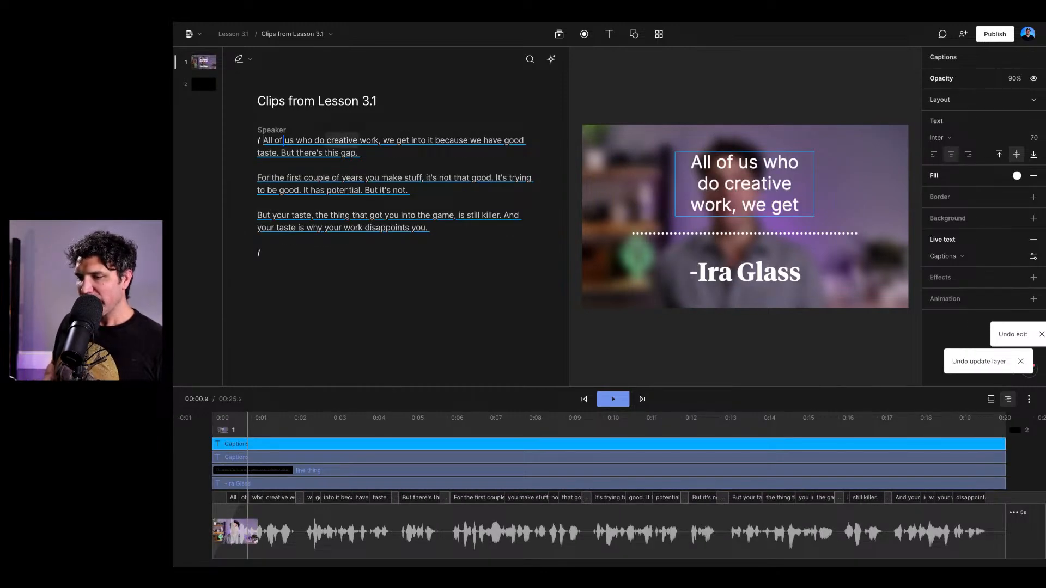
- Return to the composition "Copy of Clips from Lesson 3.1" and play it from the start of the script
click(293, 34)
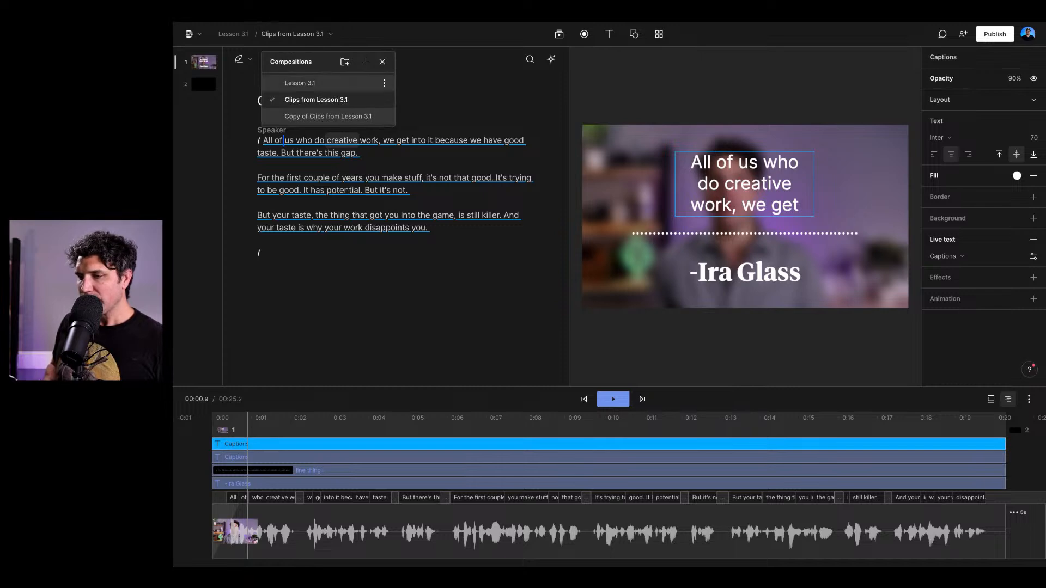
click(300, 83)
click(281, 33)
click(328, 117)
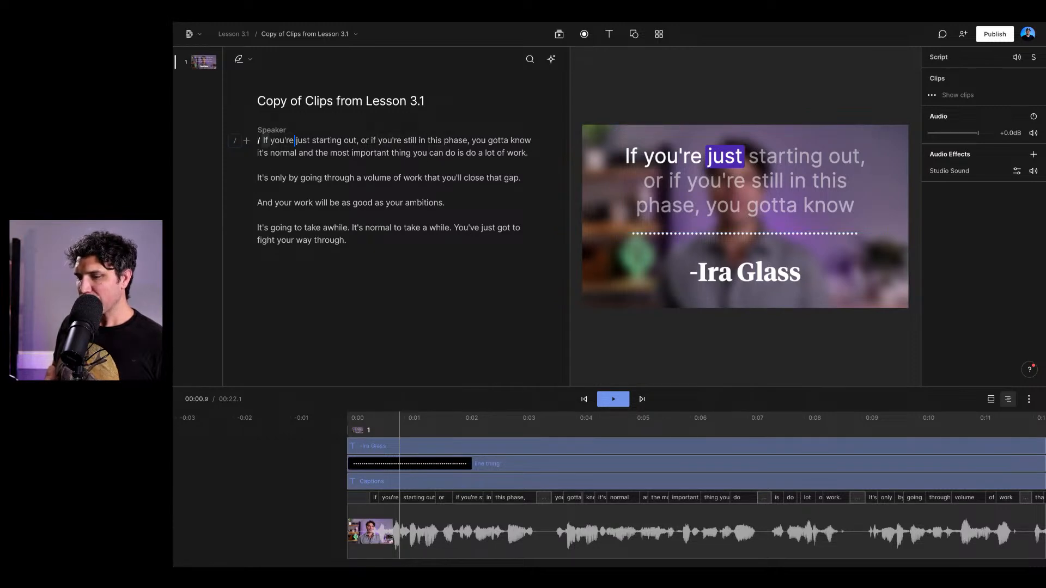
click(264, 140)
key(space)
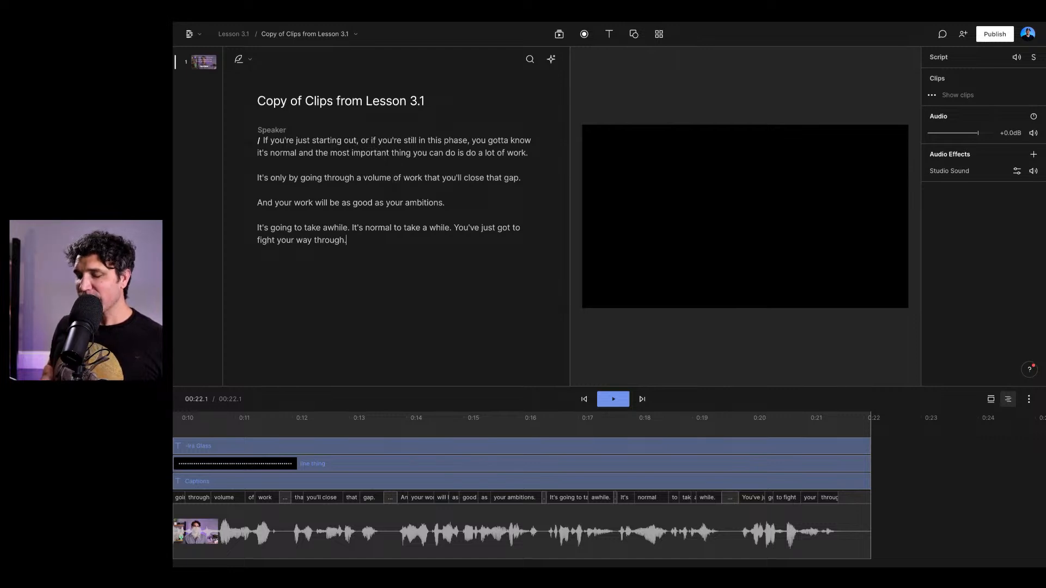
- Go back to the recent projects list and open the Classic project "Grow Your Audience creator quotes"
click(190, 33)
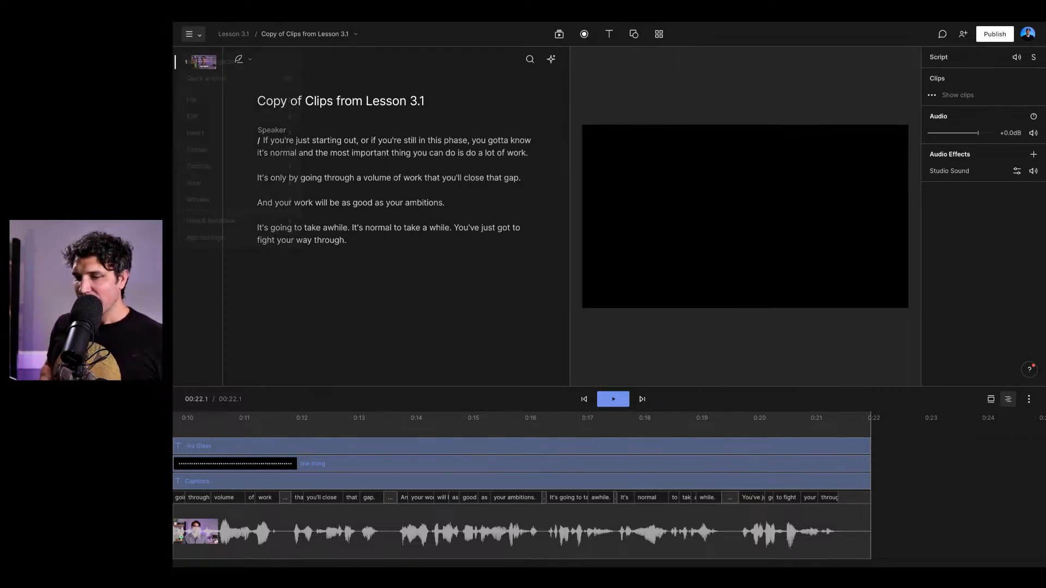
click(207, 62)
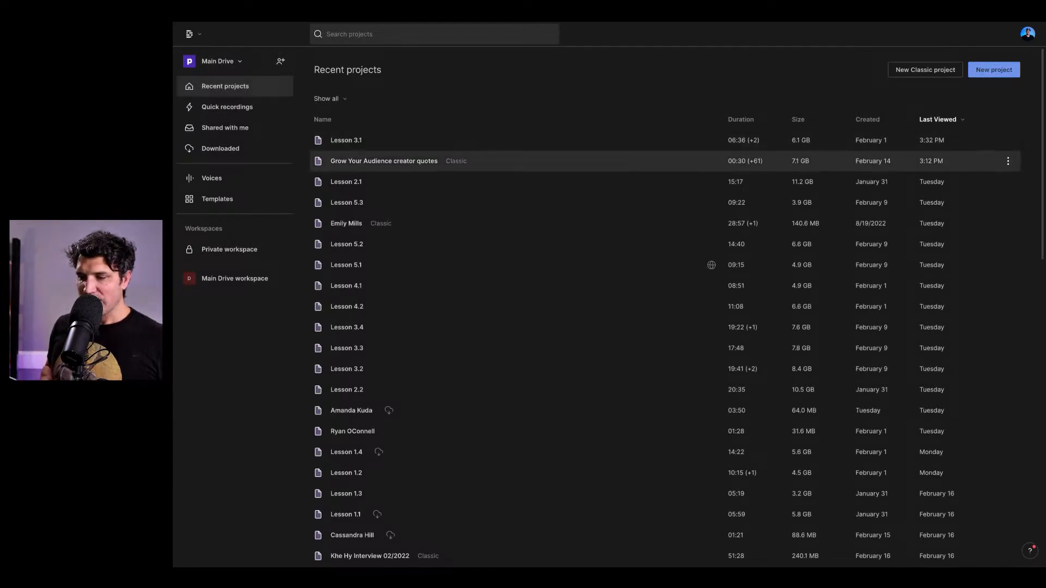
click(384, 162)
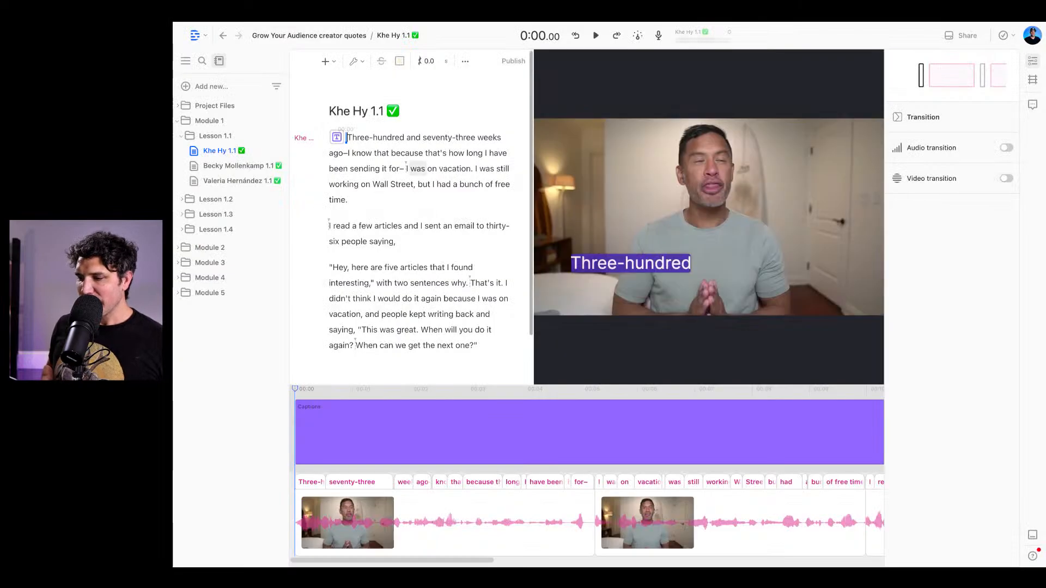
- Examine the captions at points in the first paragraph and review the captions clip's text, word-level animation and shadow settings
click(439, 185)
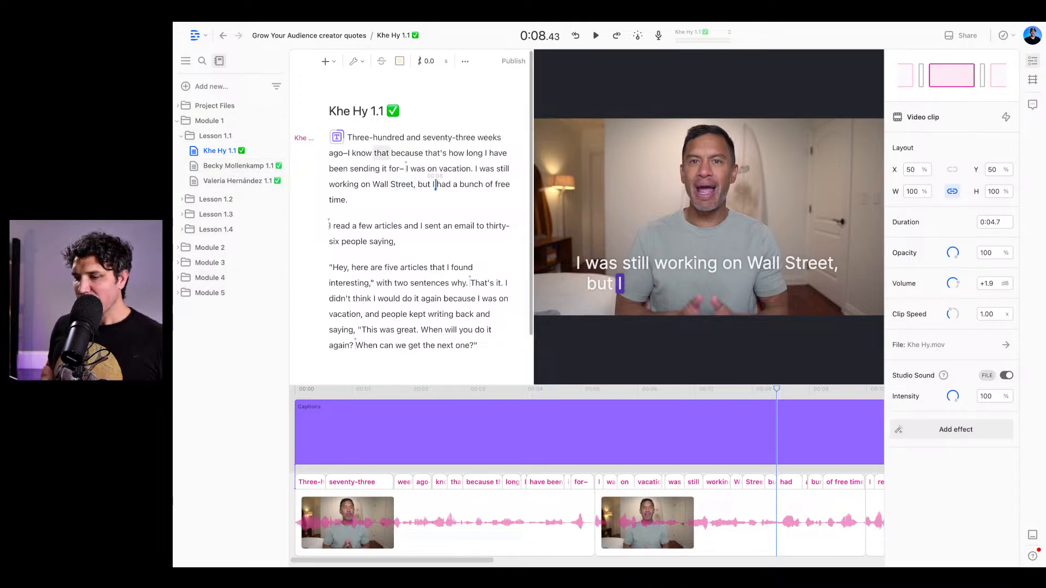
click(337, 136)
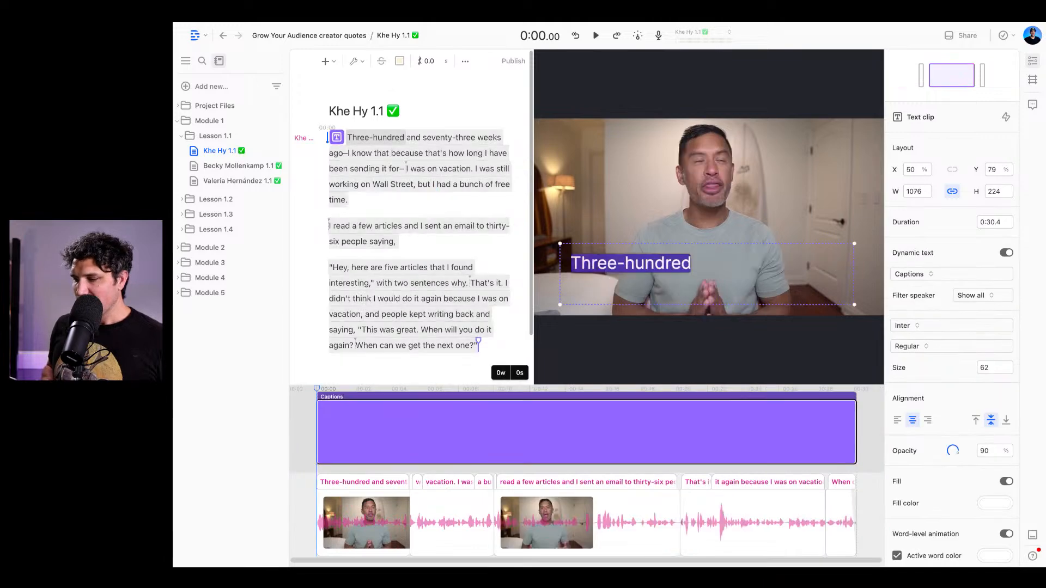
click(410, 169)
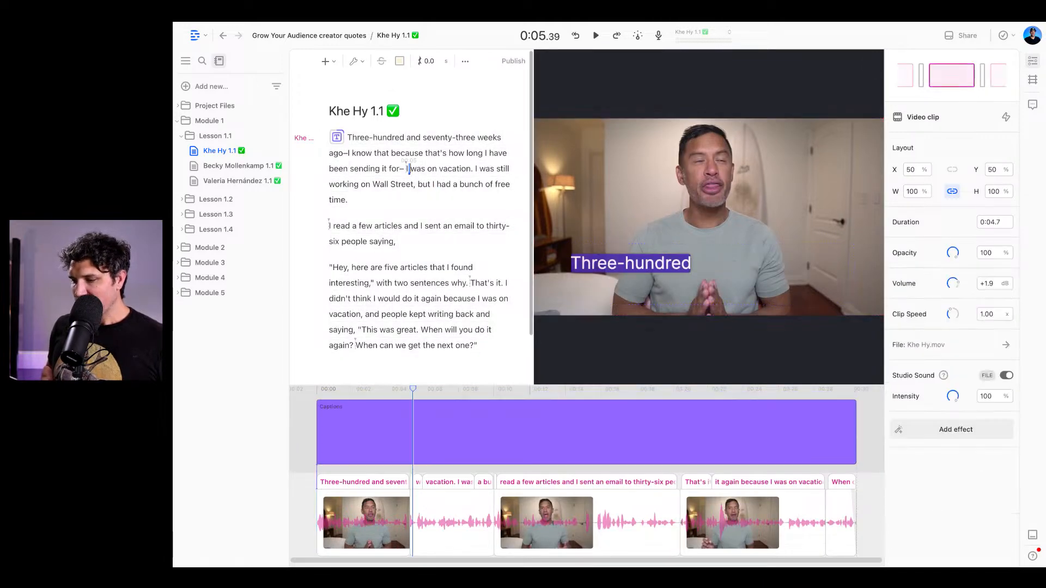
click(707, 274)
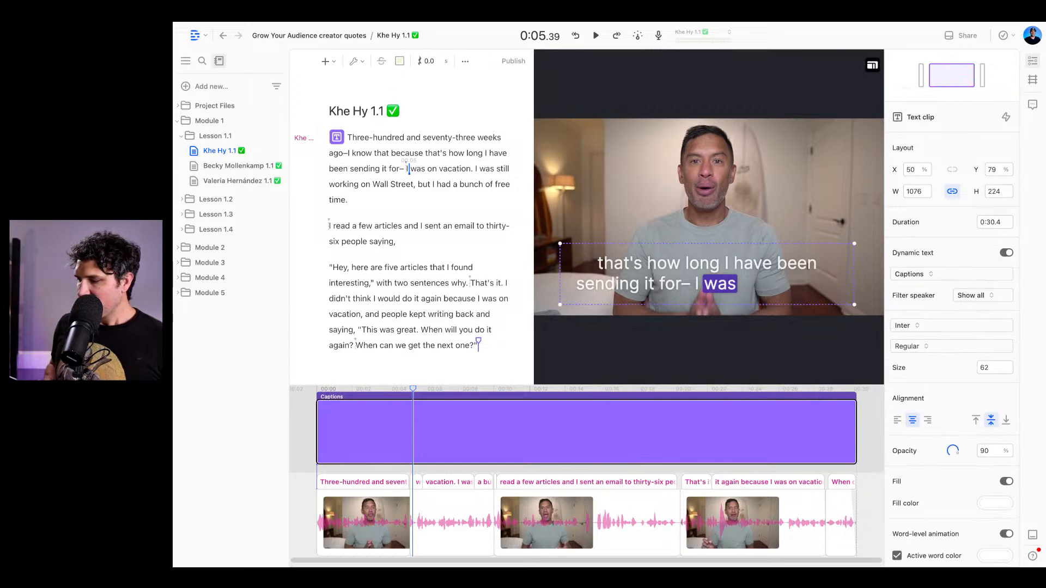
scroll(954, 335, down, 5)
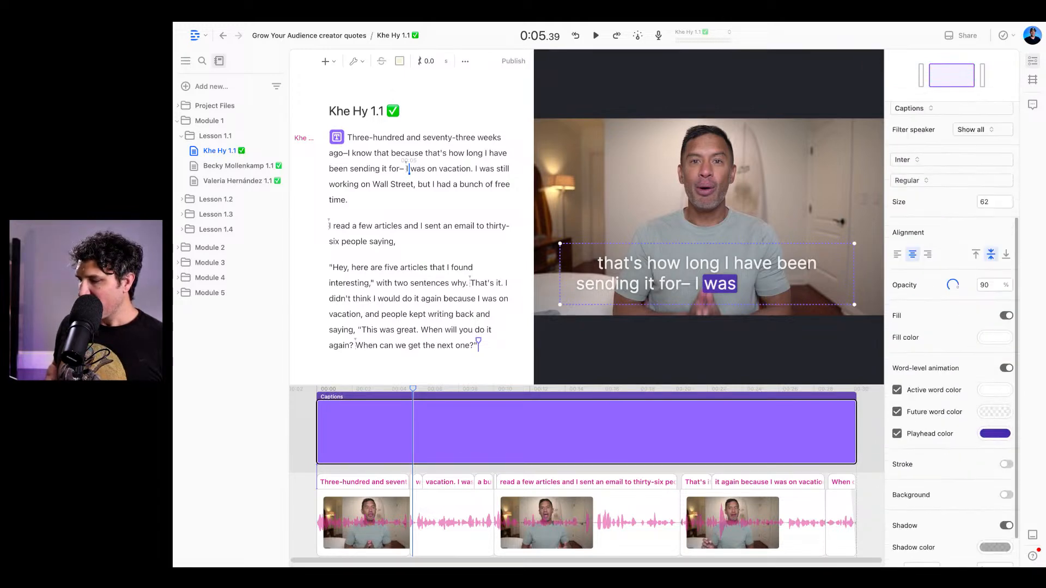
scroll(953, 335, down, 1)
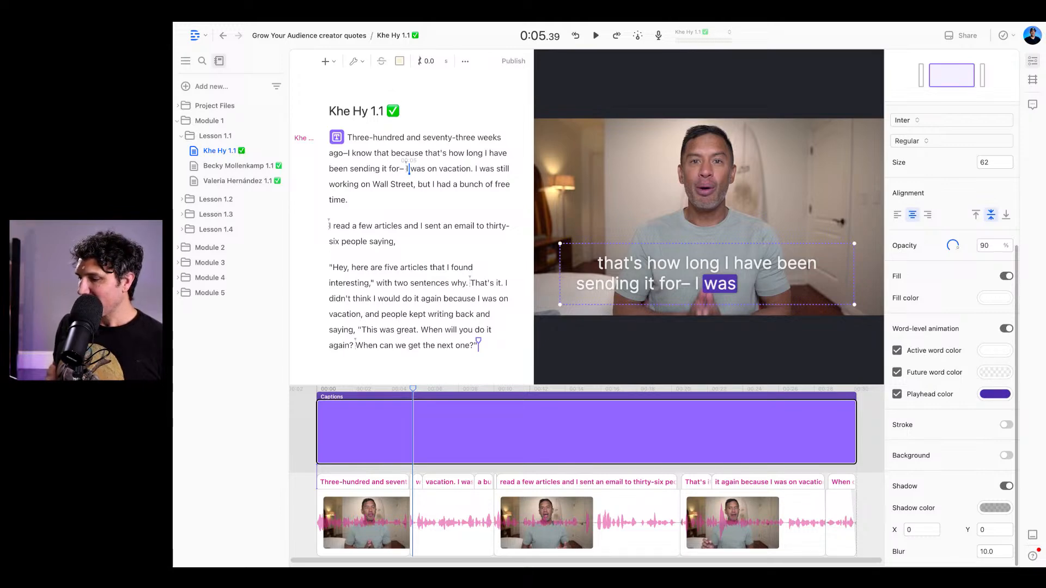
- Try the stroke and the background on the captions clip, turning each one off again
click(1007, 425)
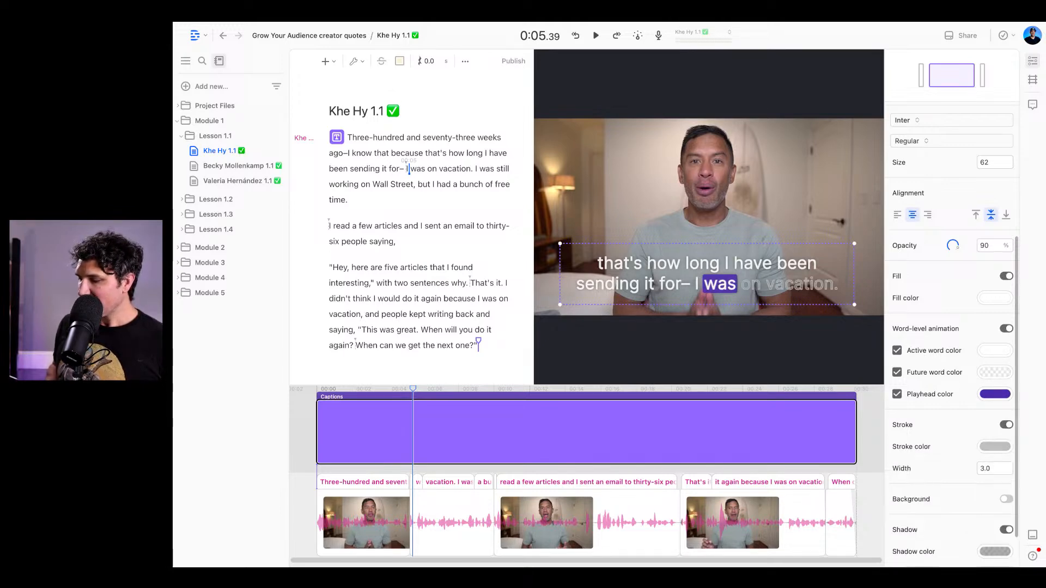
click(1007, 425)
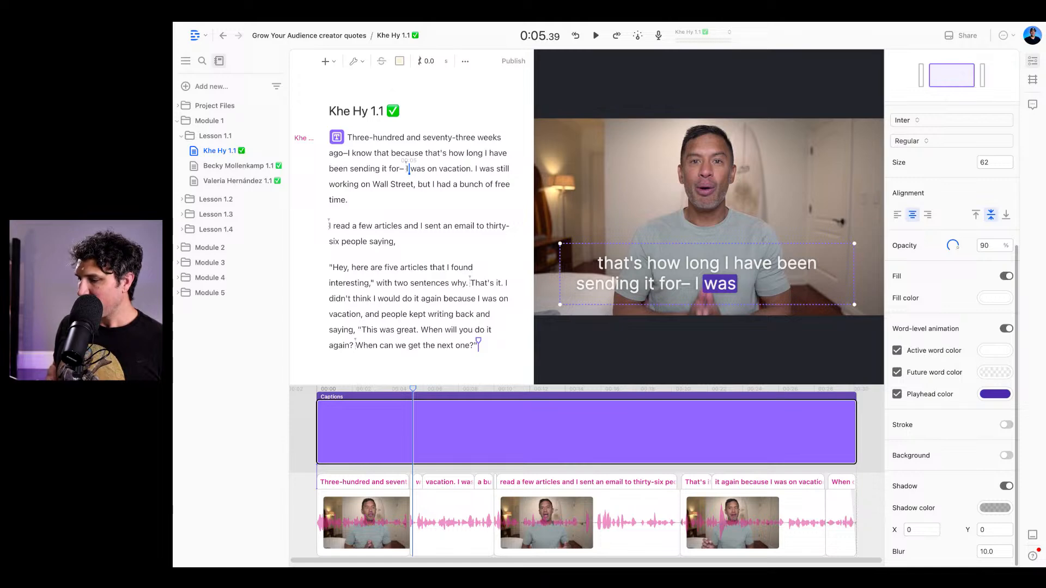
click(1006, 456)
click(1007, 455)
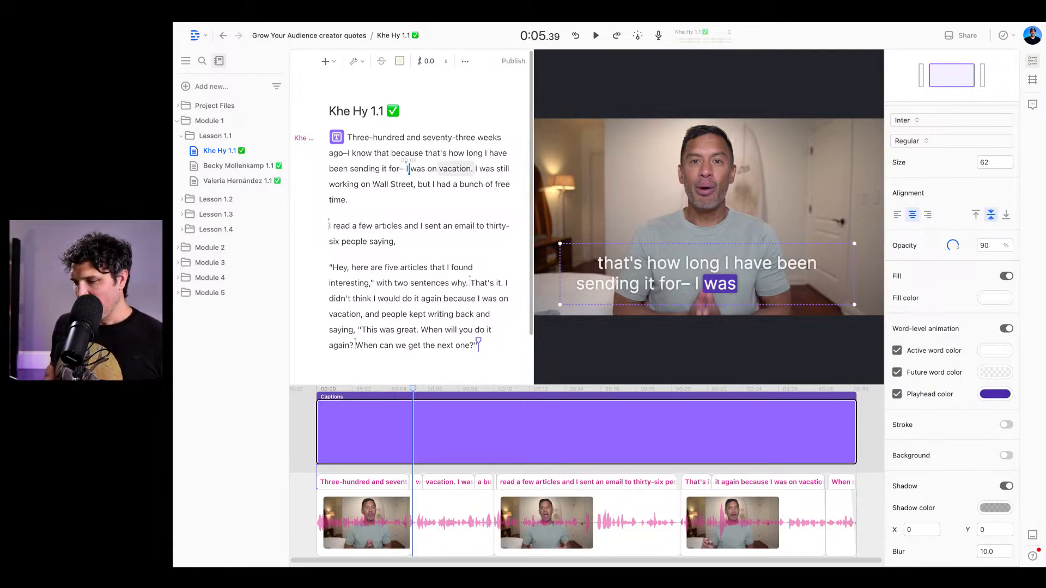
- Play the video from "I was on vacation" into the third paragraph to preview how the captions break into lines
click(406, 169)
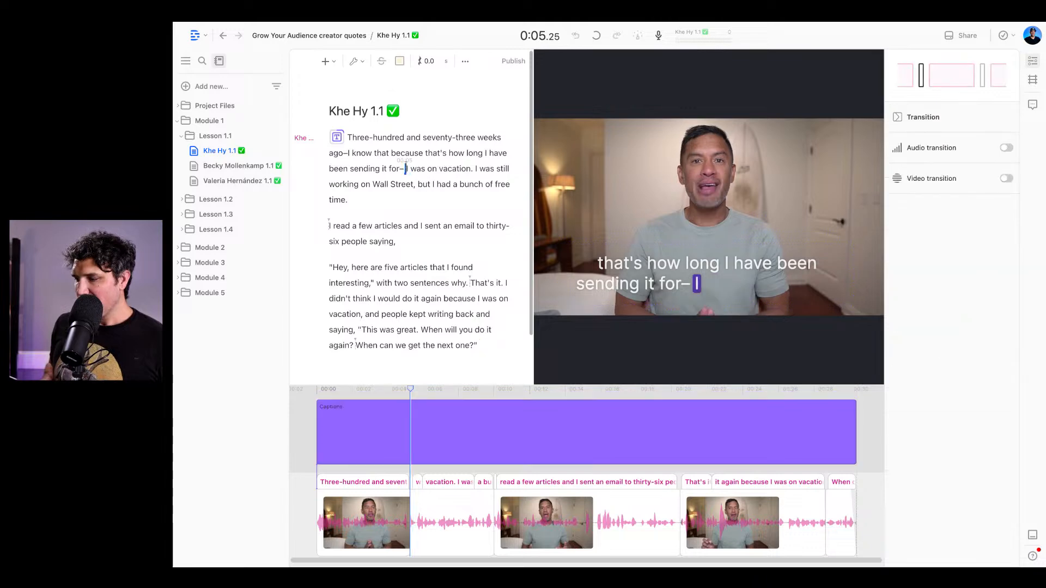
key(space)
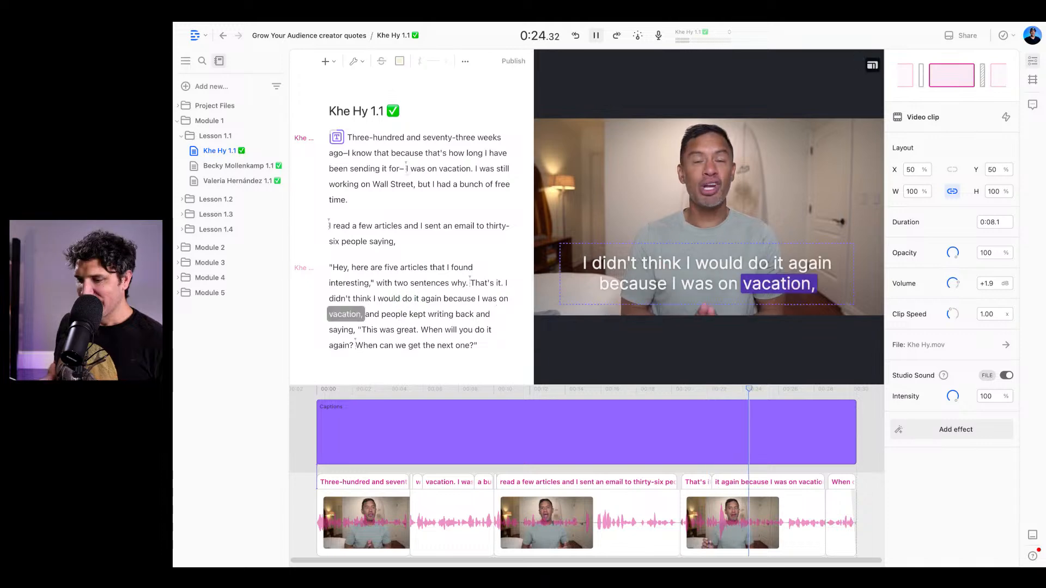
key(space)
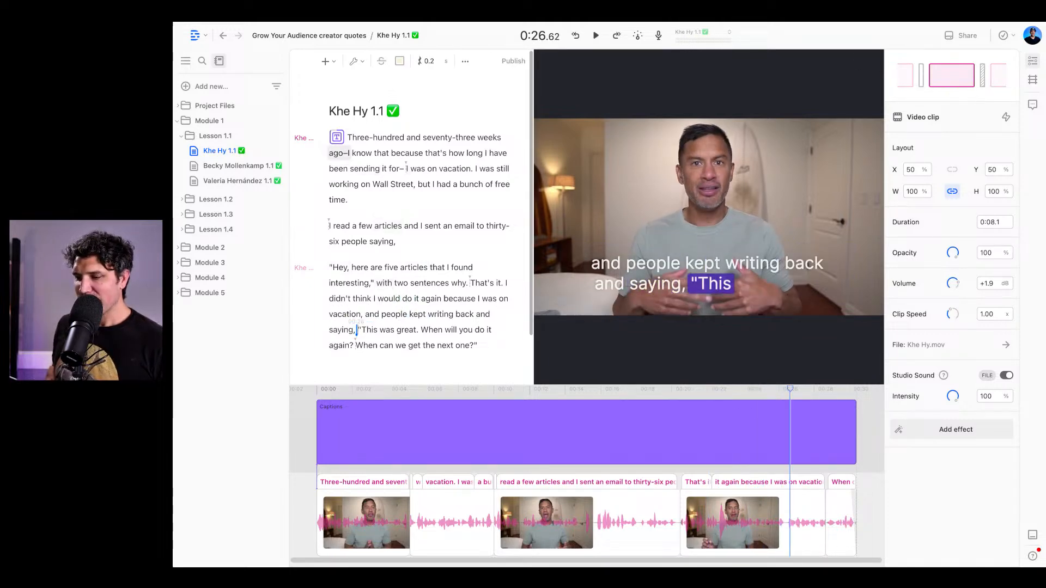
- Delete the captions clip from the start of the script
click(337, 136)
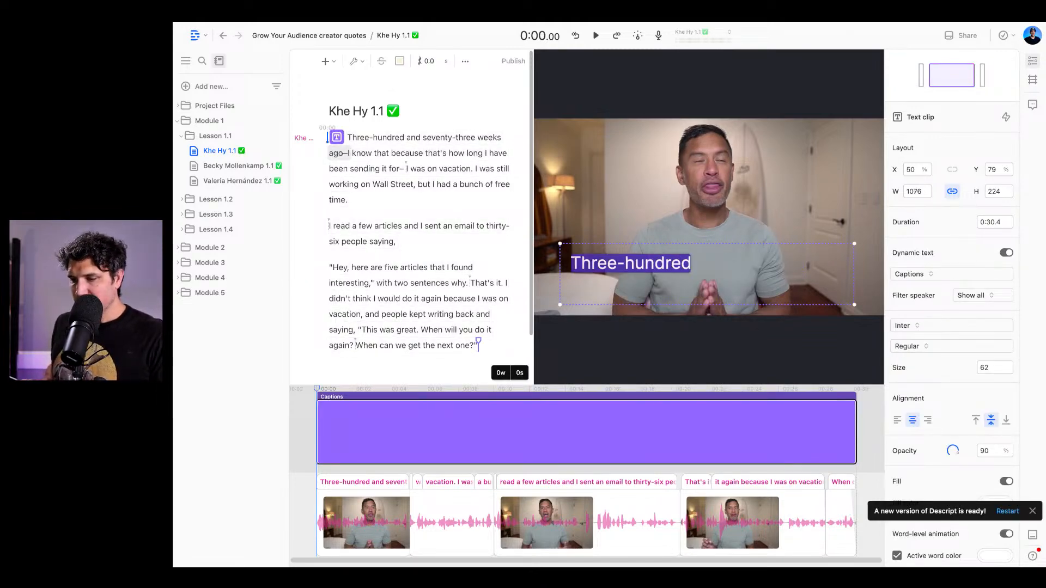
key(shift+alt+Right)
key(Escape)
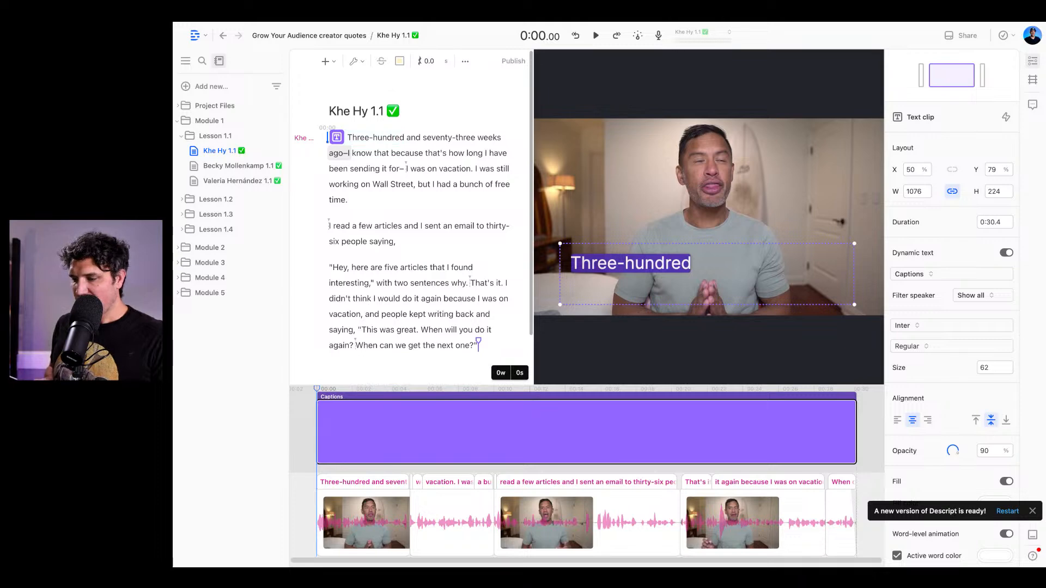
key(Escape)
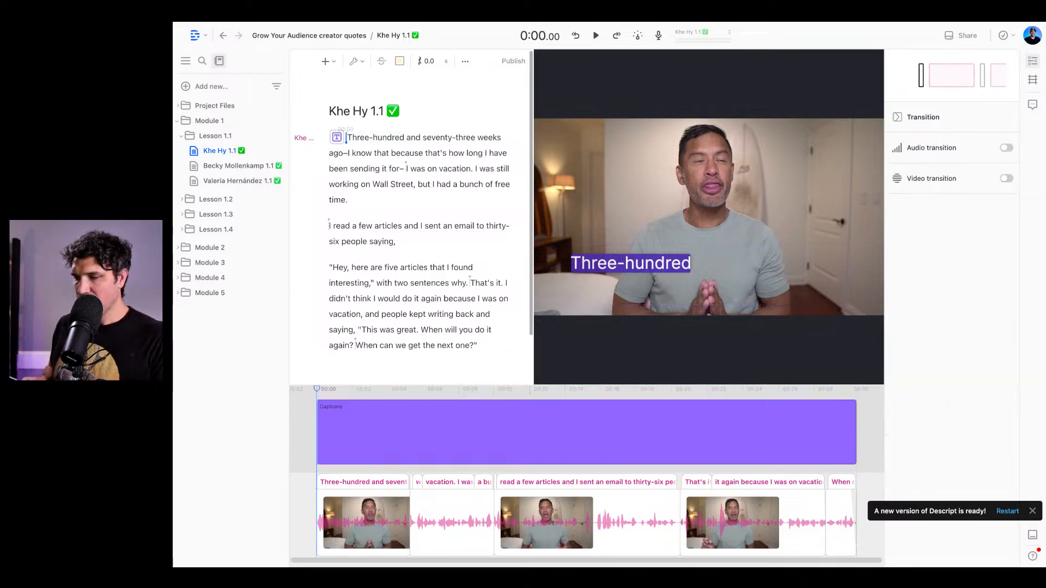
key(BackSpace)
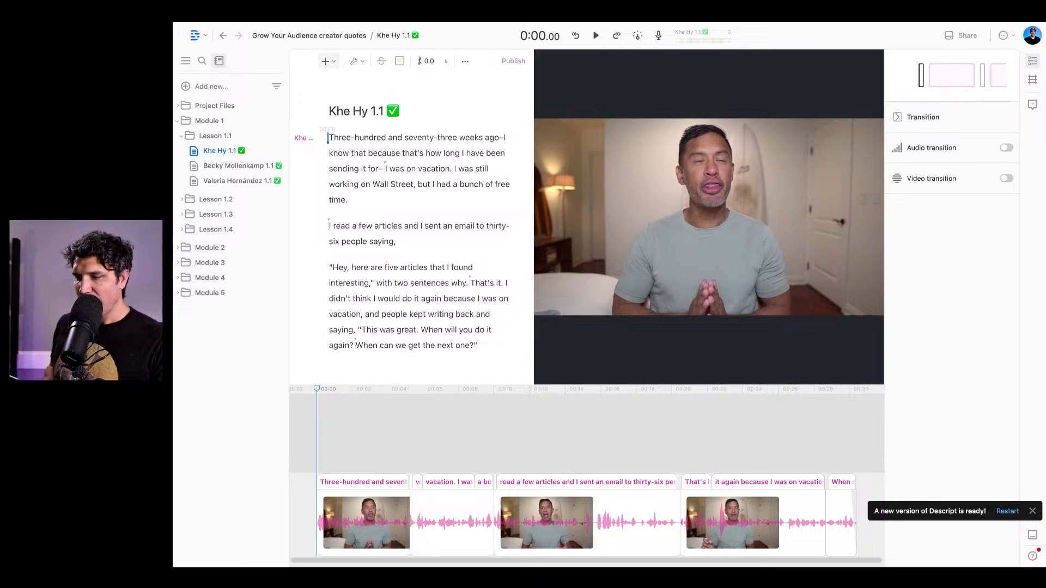
- Insert a new captions clip at the start of the script and look over its default text settings
click(325, 61)
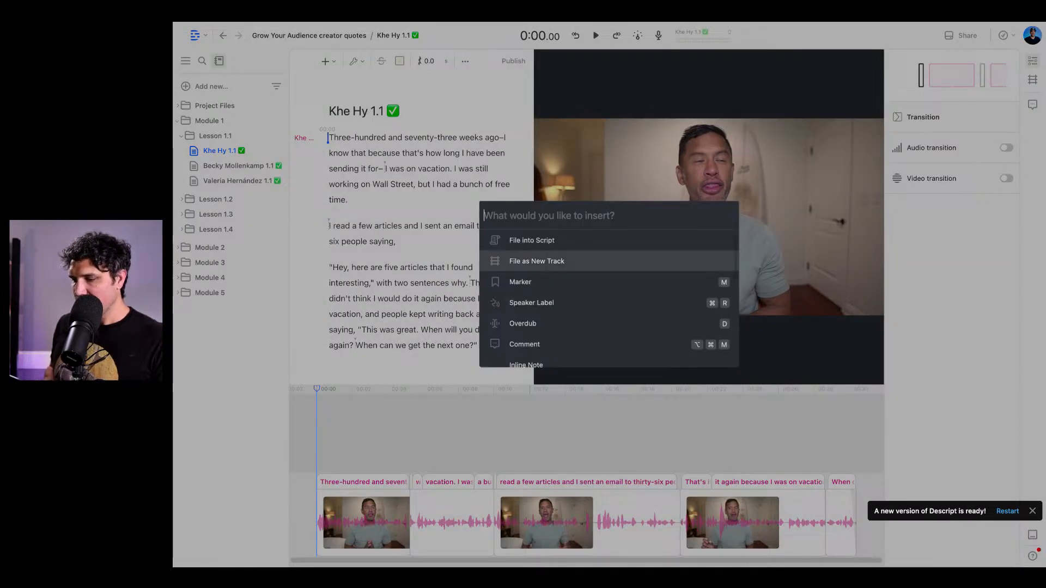
scroll(609, 245, down, 2)
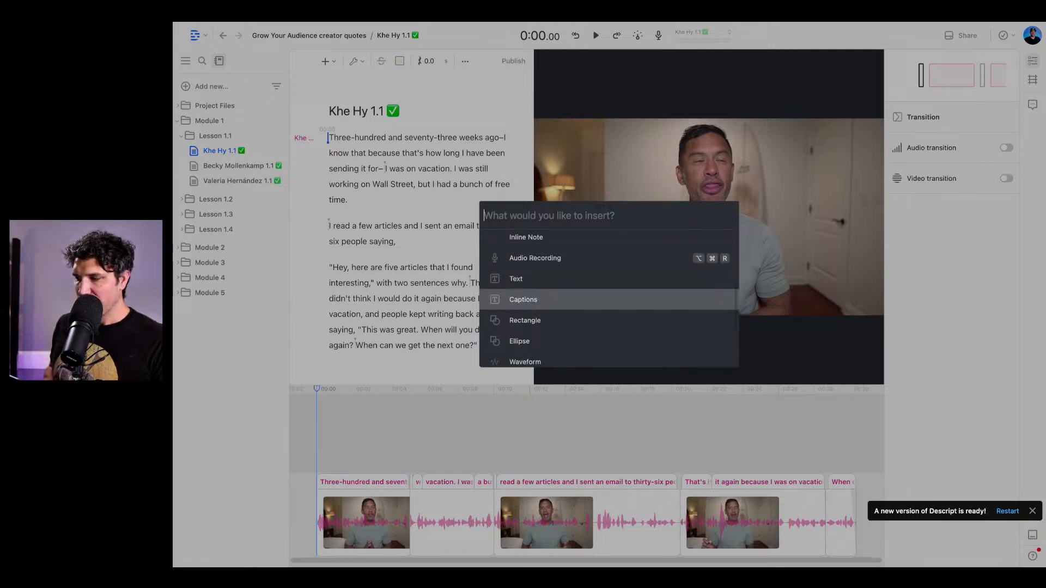
key(Return)
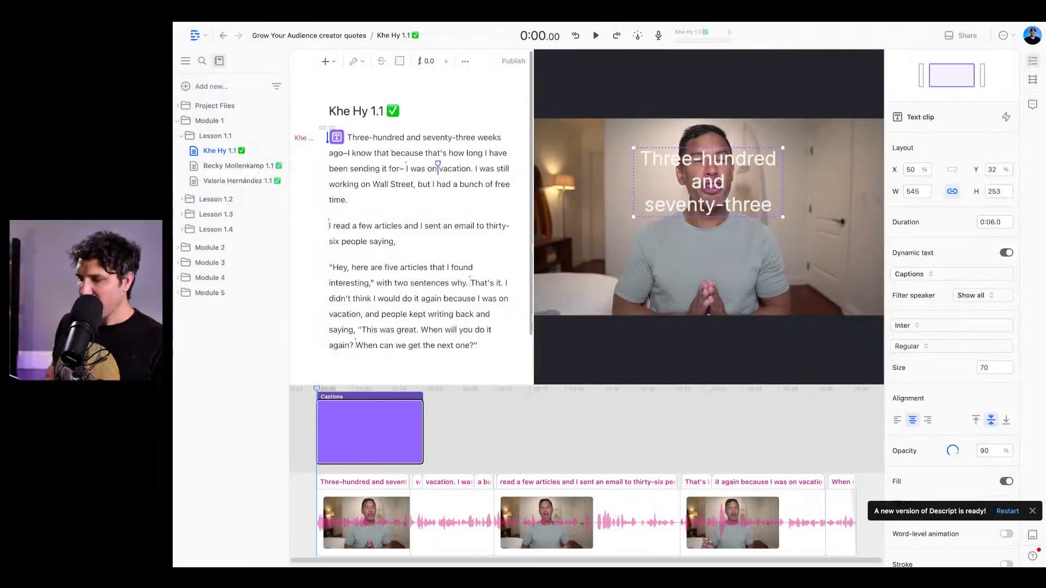
scroll(951, 327, down, 3)
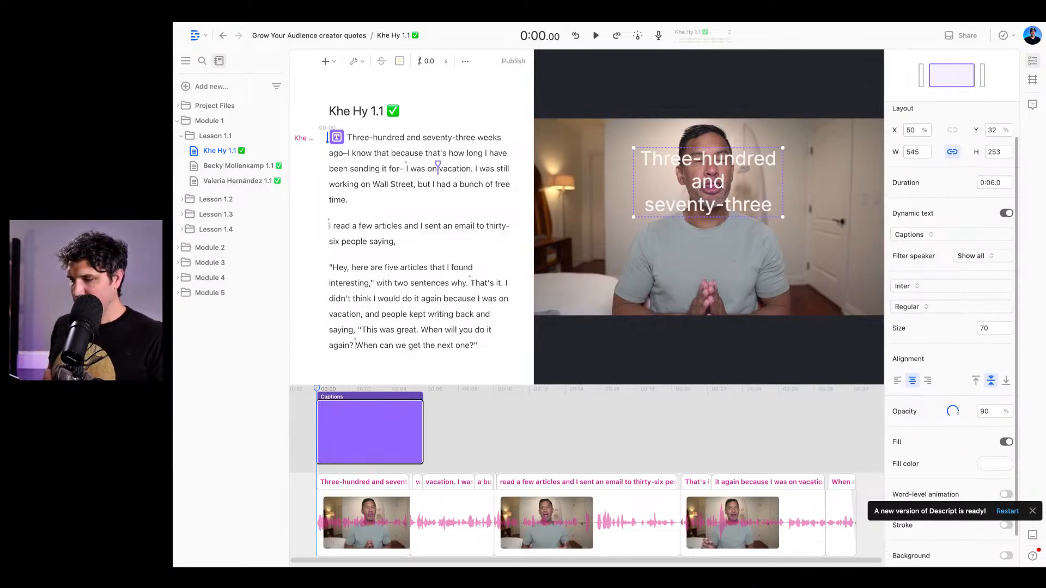
- Undo the insertion of the new captions clip and the deletion of the original one
key(super+z)
key(super+shift+z)
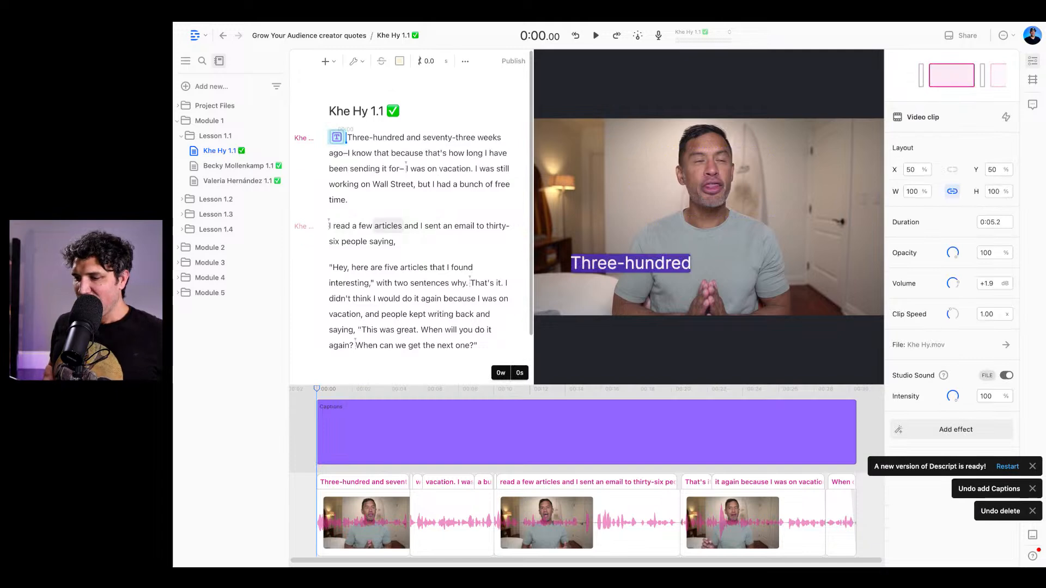